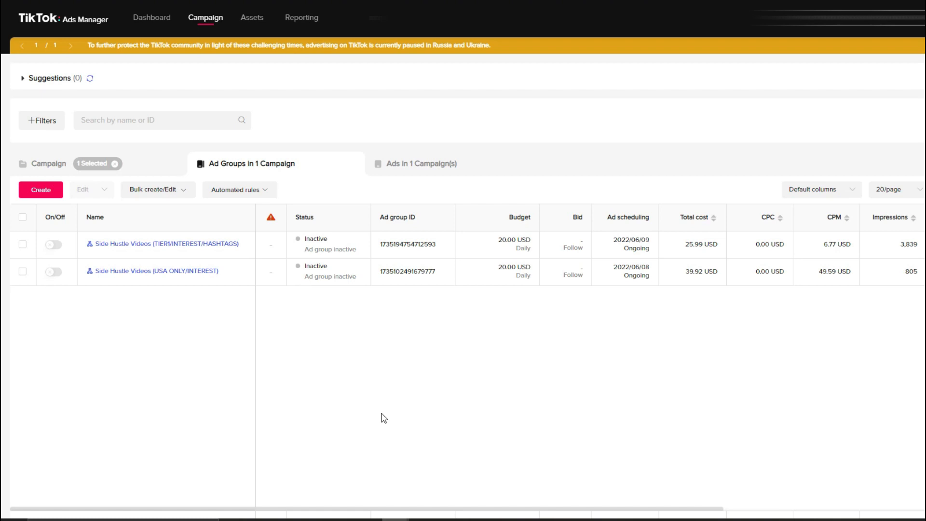
# Compare the two ad groups' cost, impressions, result, cost per result and result rate columns
pyautogui.moveTo(178, 278)
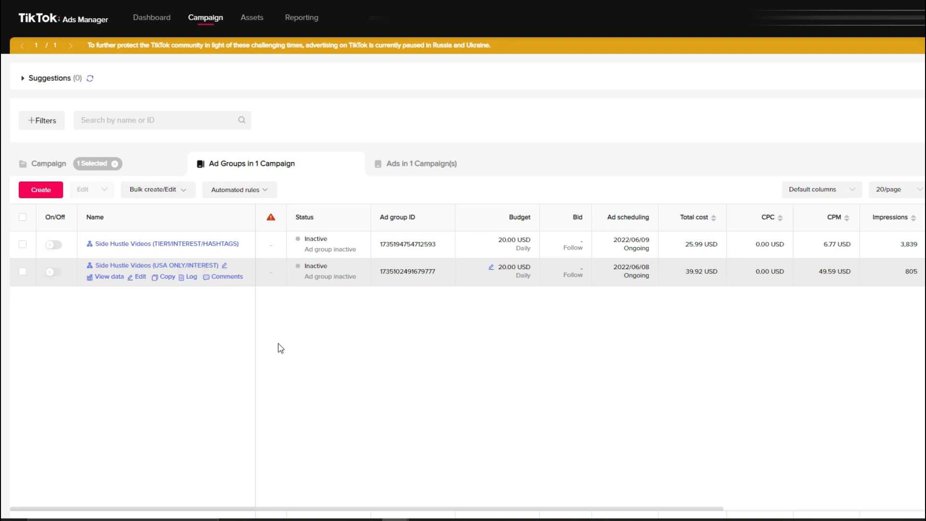
pyautogui.moveTo(386, 510); pyautogui.dragTo(523, 516)
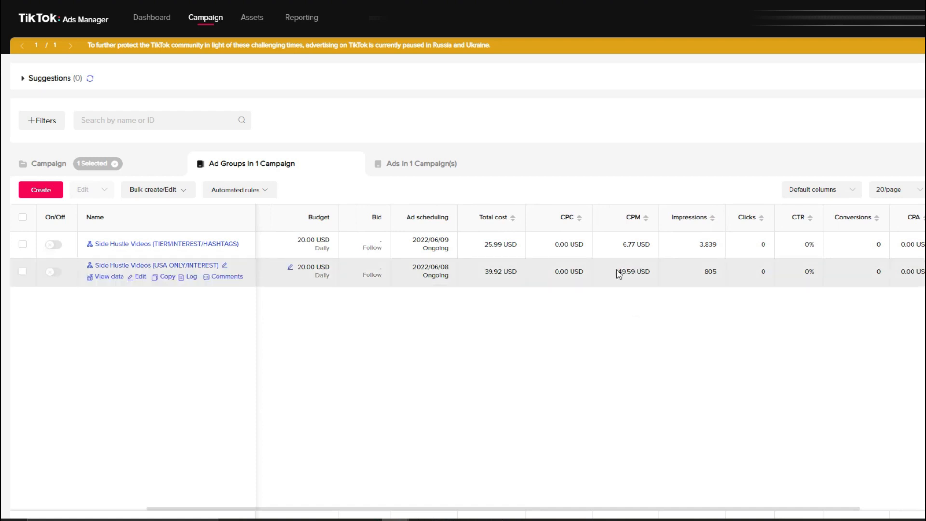
pyautogui.moveTo(633, 510); pyautogui.dragTo(646, 511)
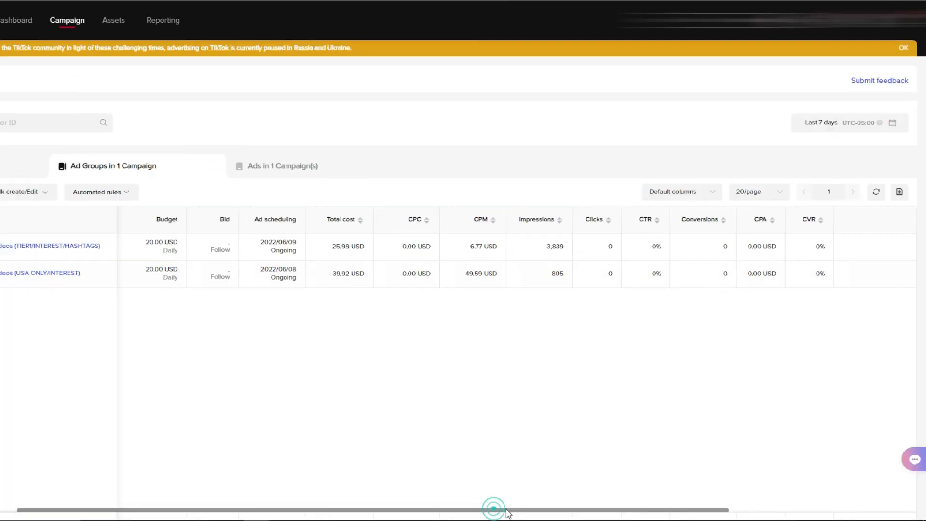
pyautogui.moveTo(506, 510); pyautogui.dragTo(626, 513)
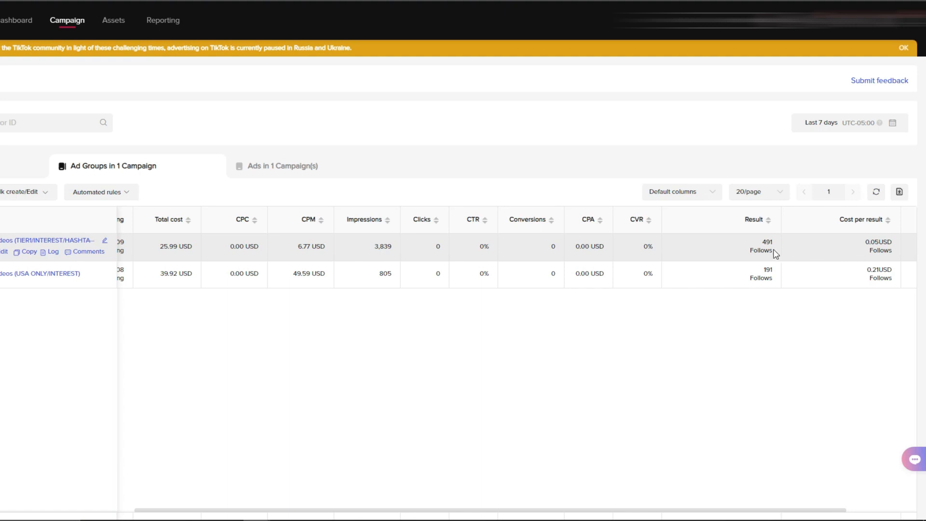
pyautogui.moveTo(691, 510); pyautogui.dragTo(773, 514)
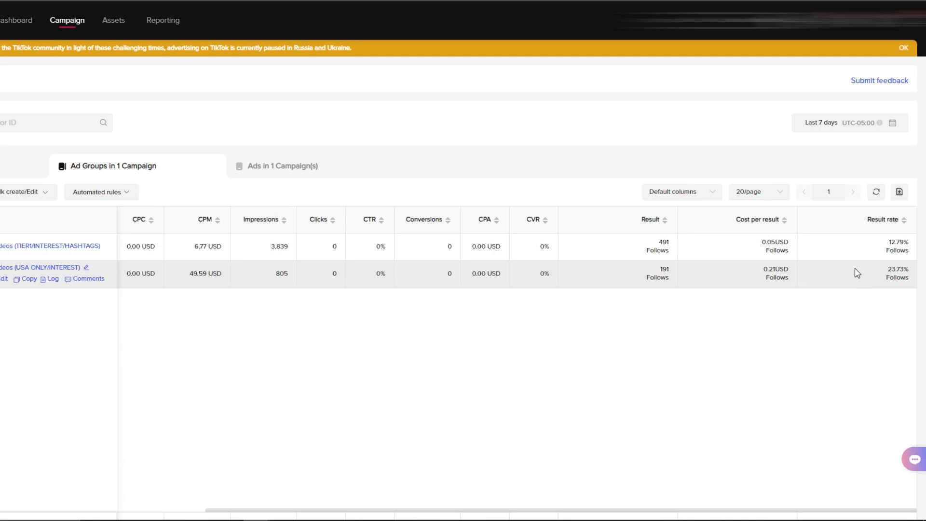
# Open the campaign's ads and review the full settings of the "$1k per day on FB - Video (35secs)" ad
pyautogui.click(321, 168)
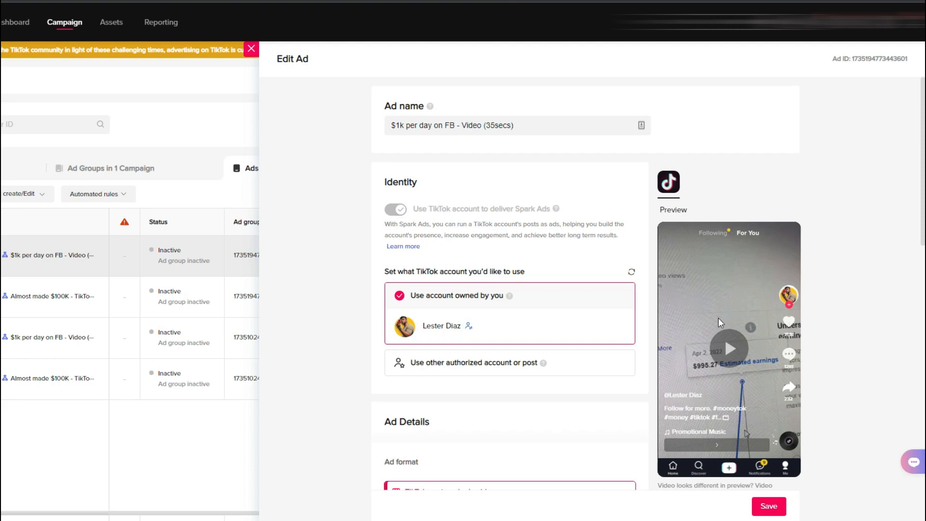
pyautogui.scroll(-5, 849, 322)
pyautogui.scroll(-8, 852, 324)
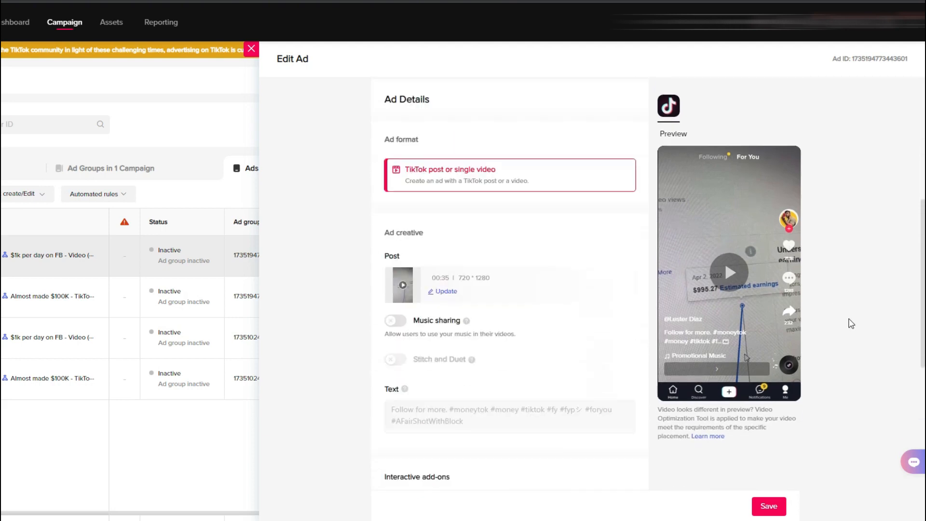
pyautogui.scroll(-2, 852, 323)
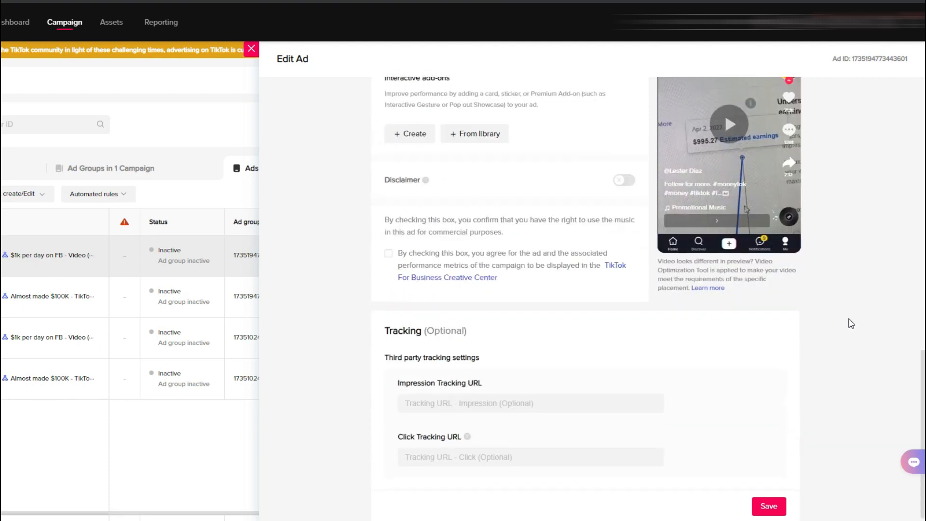
pyautogui.scroll(12, 852, 324)
pyautogui.scroll(4, 852, 323)
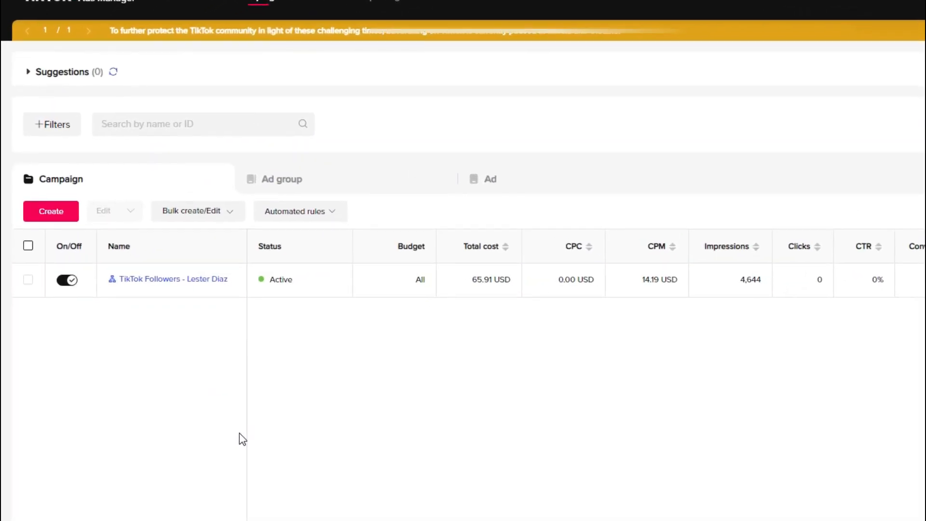
# Create a new campaign with Community interaction as its advertising objective
pyautogui.click(70, 206)
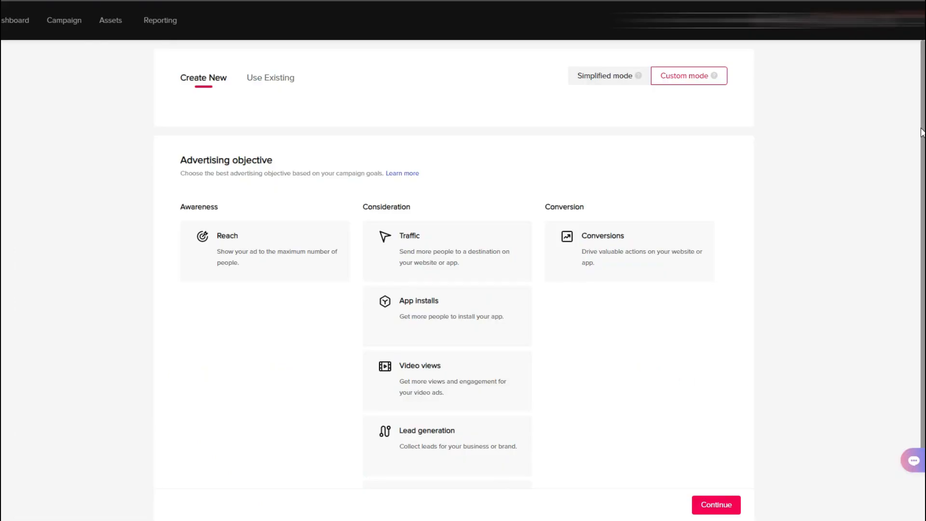
pyautogui.moveTo(922, 132); pyautogui.dragTo(922, 197)
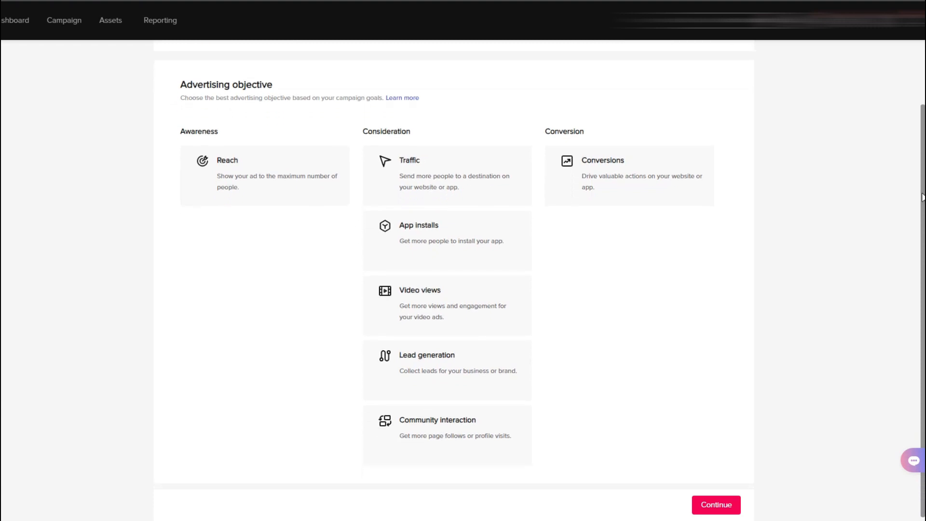
pyautogui.click(396, 429)
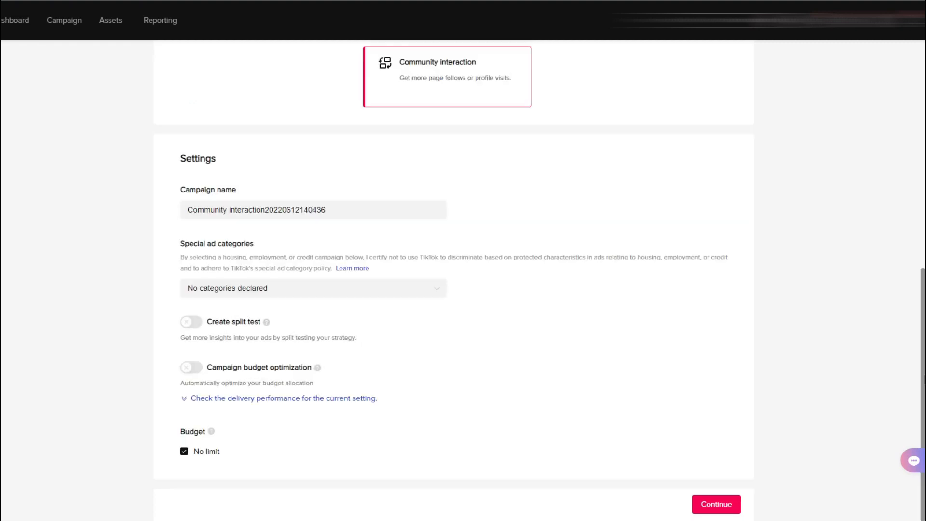
# Name the campaign "Test" and check the special ad categories without declaring any
pyautogui.moveTo(364, 206); pyautogui.dragTo(157, 206)
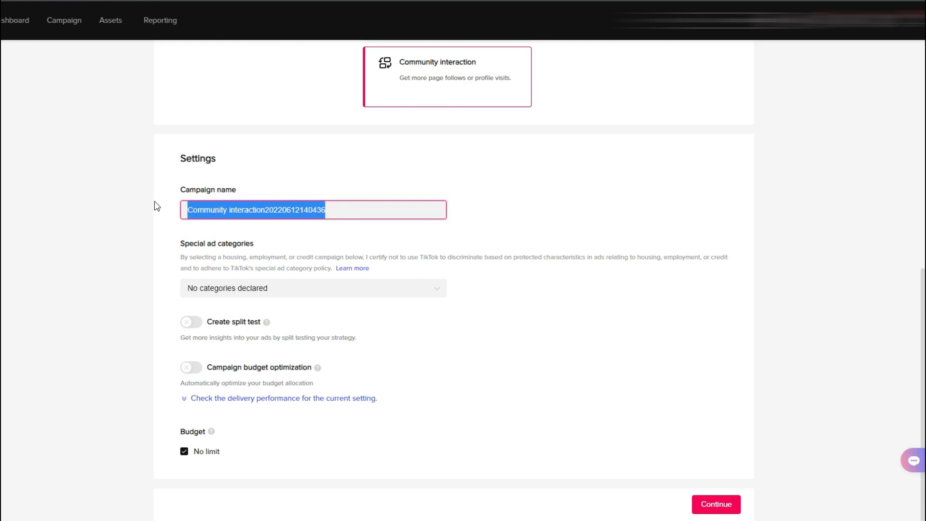
pyautogui.write('Test')
pyautogui.click(155, 201)
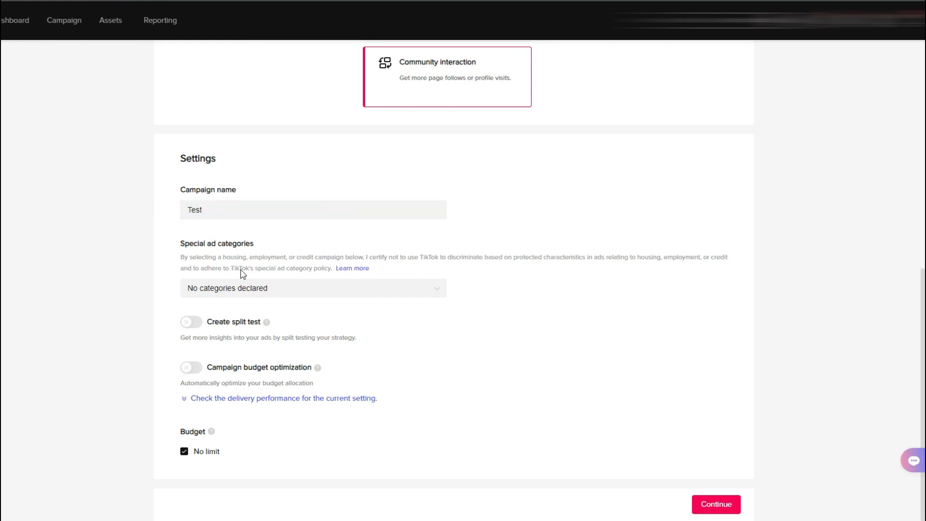
pyautogui.click(280, 289)
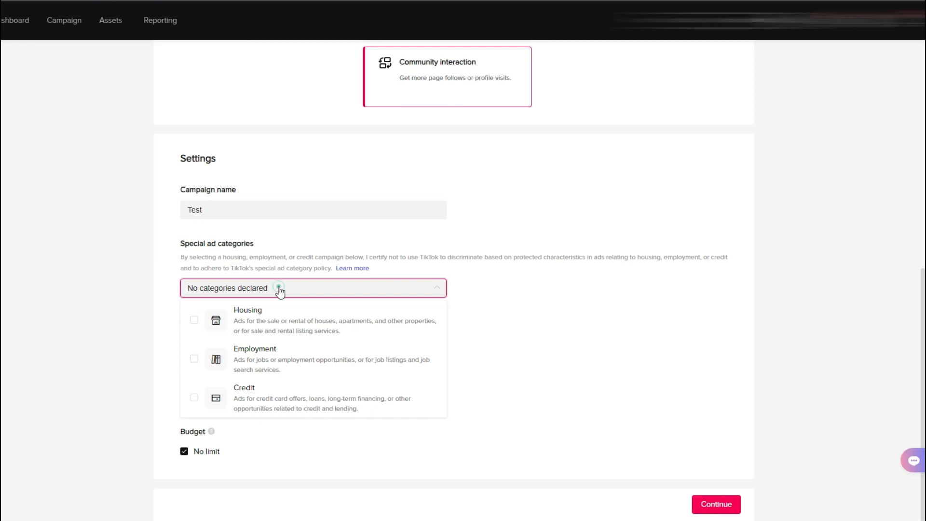
pyautogui.click(279, 290)
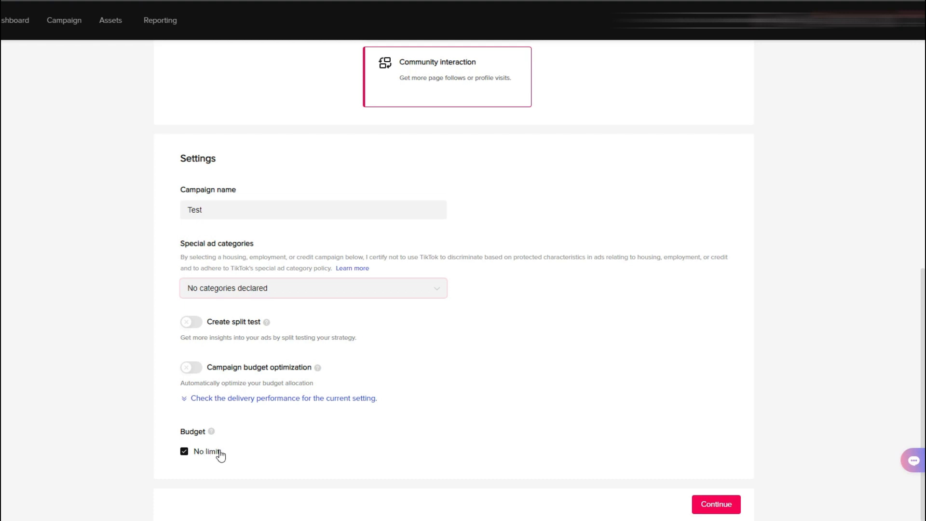
# Continue to the ad group setup and review the advanced placement settings for user comments and video download
pyautogui.click(705, 509)
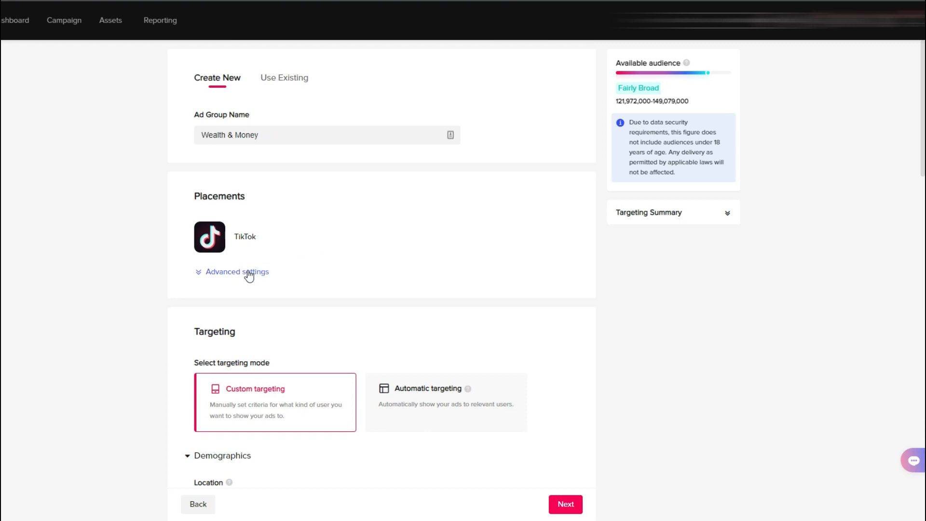
pyautogui.click(249, 273)
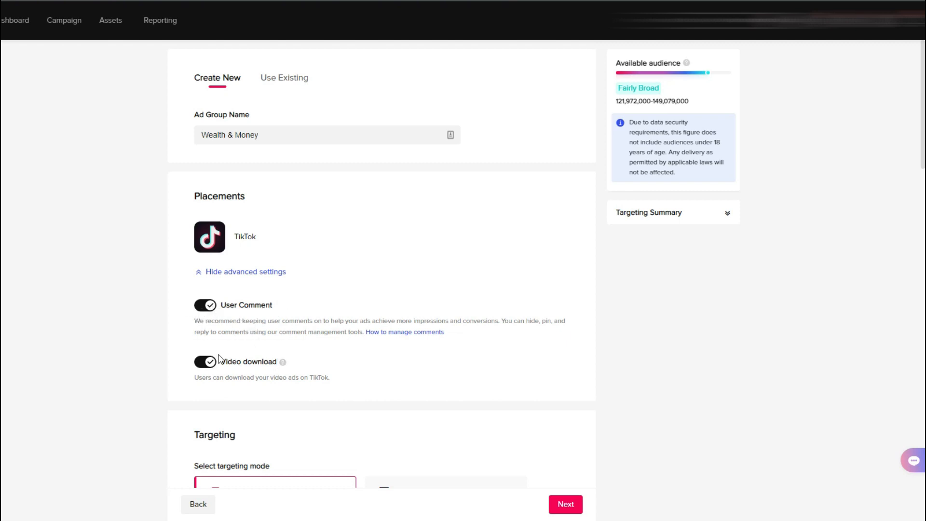
pyautogui.click(264, 275)
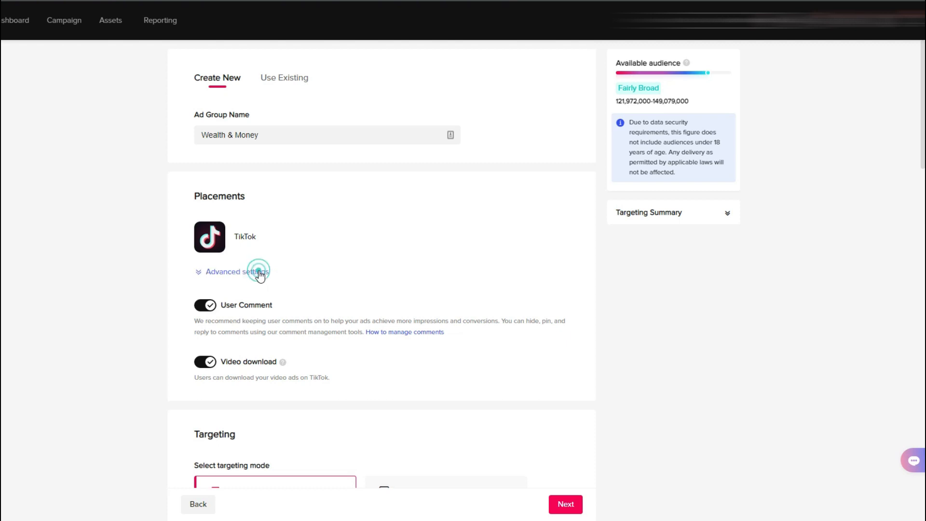
# Add Canada to the ad group's target locations alongside the United States
pyautogui.scroll(-5, 279, 275)
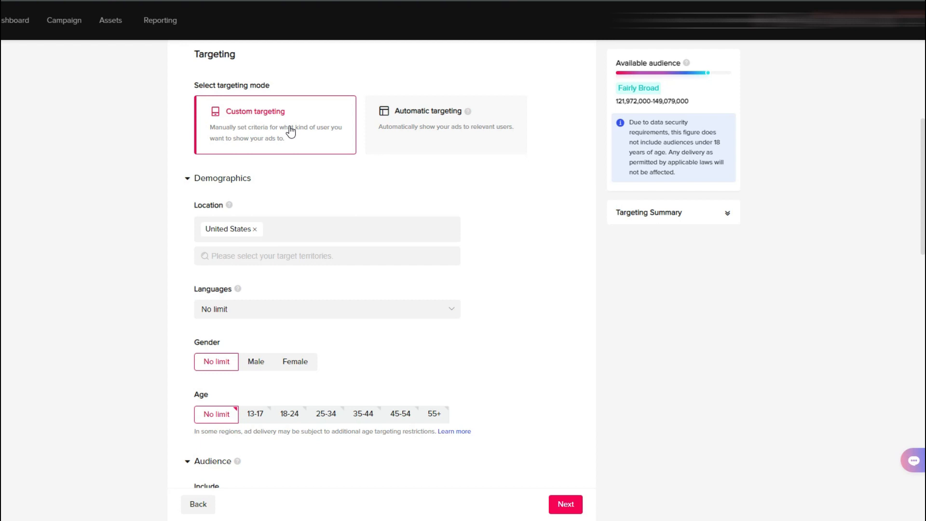
pyautogui.click(255, 258)
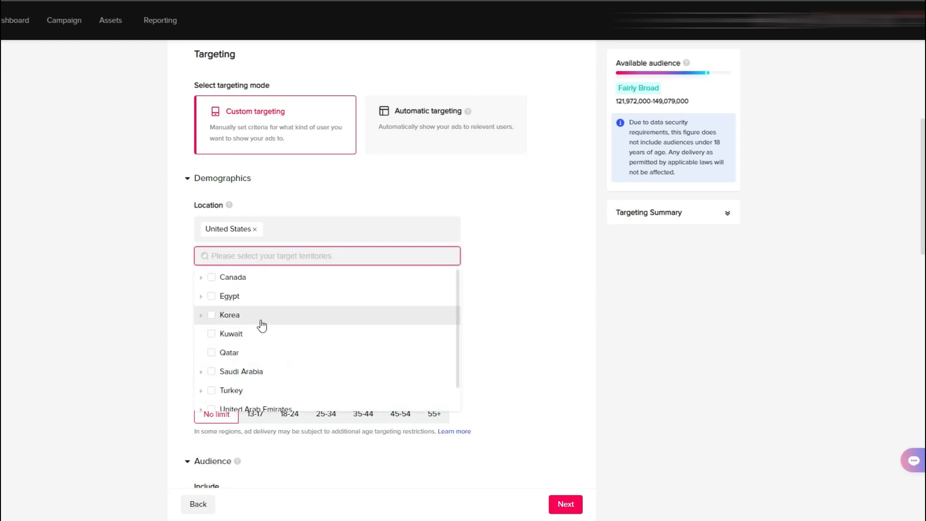
pyautogui.scroll(-1, 260, 326)
pyautogui.scroll(1, 271, 343)
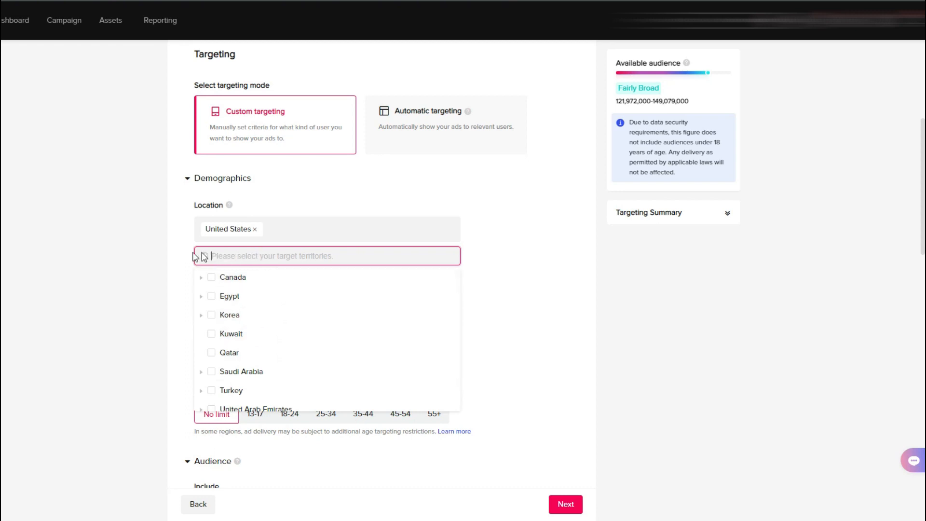
pyautogui.click(212, 278)
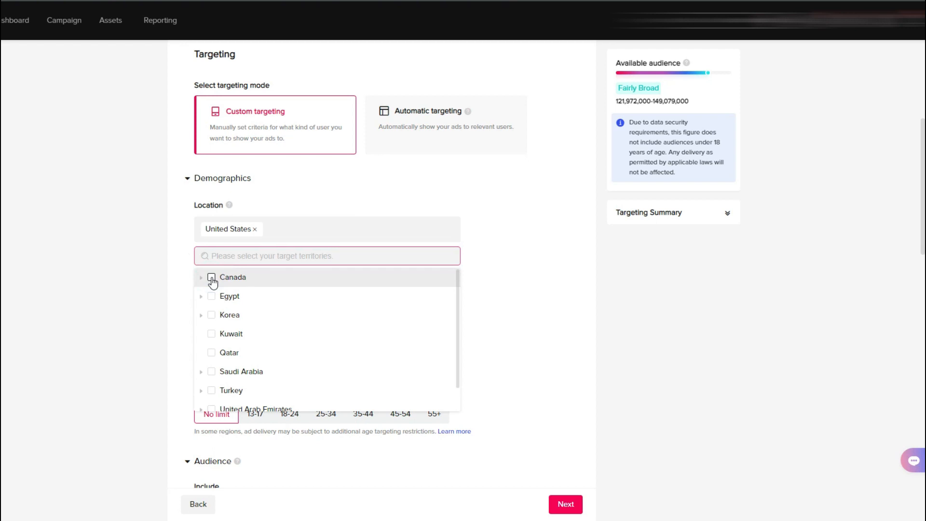
pyautogui.click(212, 278)
pyautogui.click(180, 243)
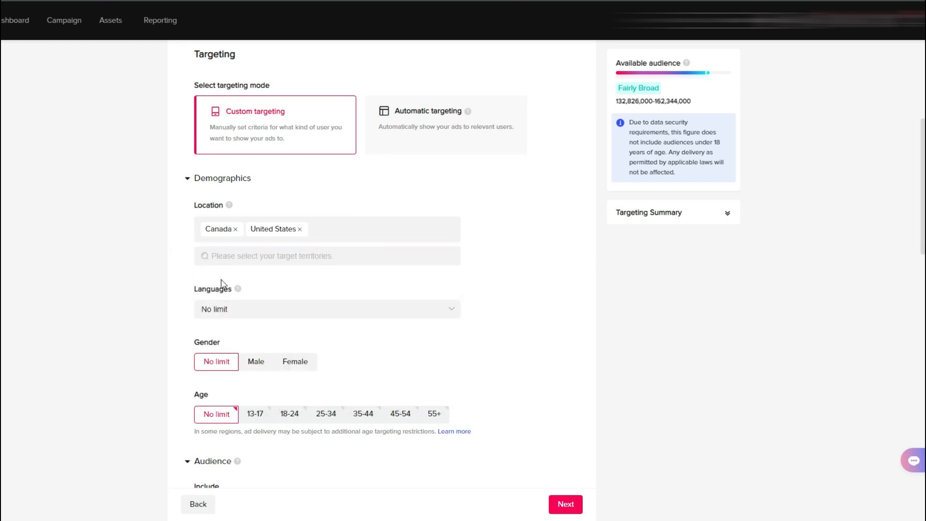
# Restrict the ad group's language targeting to English
pyautogui.click(256, 314)
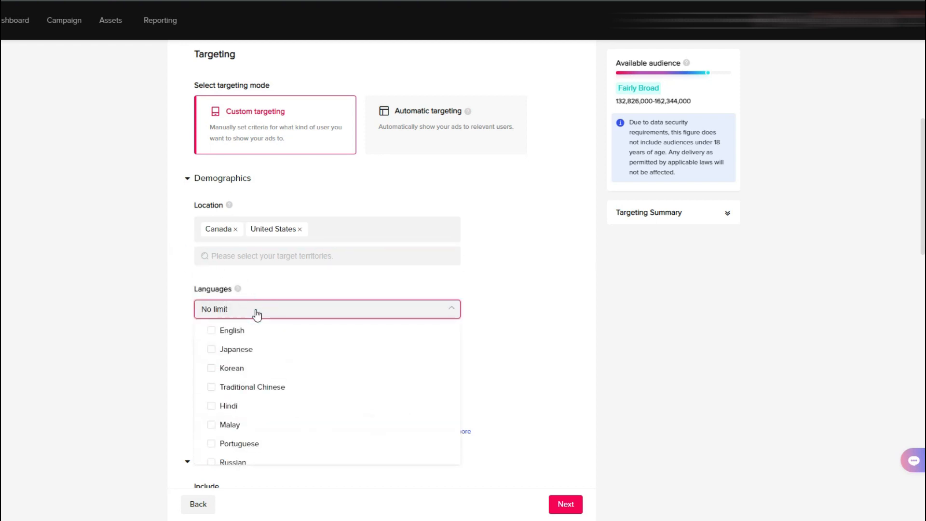
pyautogui.click(211, 331)
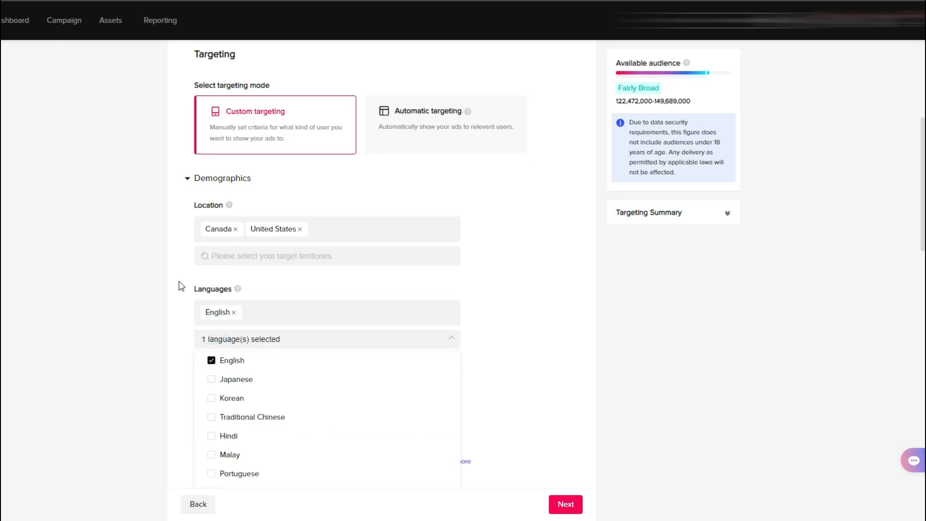
pyautogui.click(181, 286)
pyautogui.scroll(-3, 179, 284)
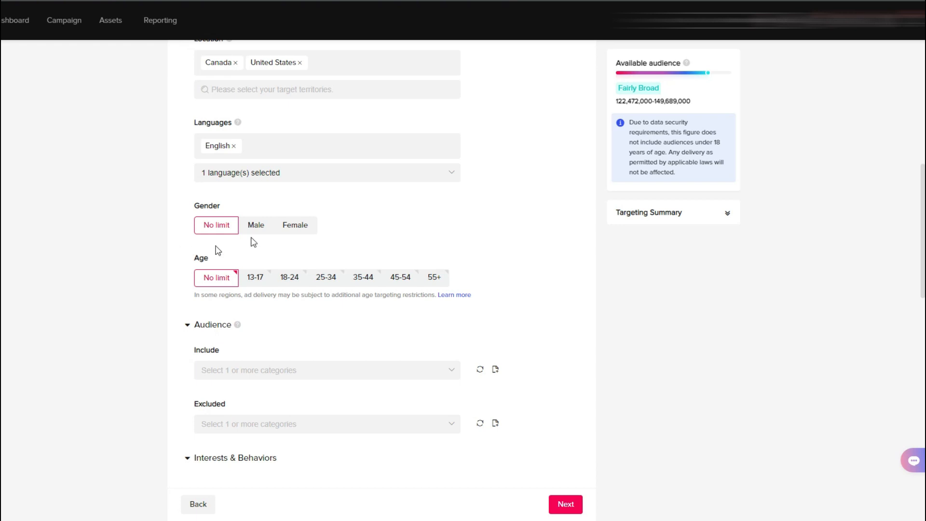
pyautogui.click(288, 228)
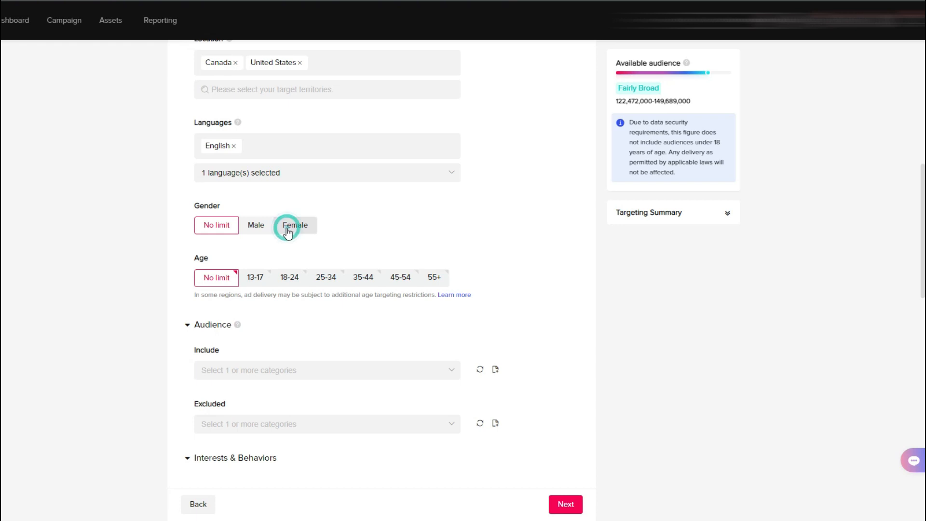
pyautogui.click(251, 228)
pyautogui.click(219, 229)
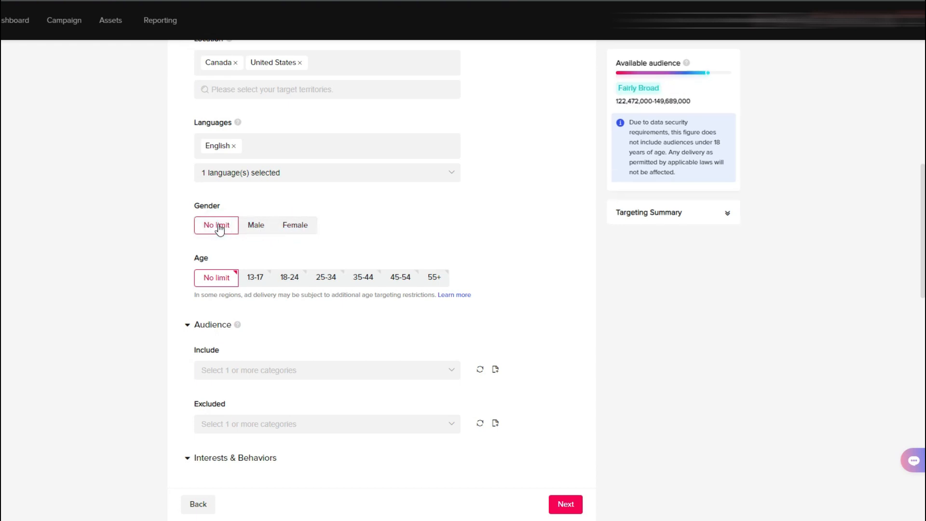
# Target the age groups 18-24, 25-34, 35-44 and 45-54
pyautogui.click(286, 278)
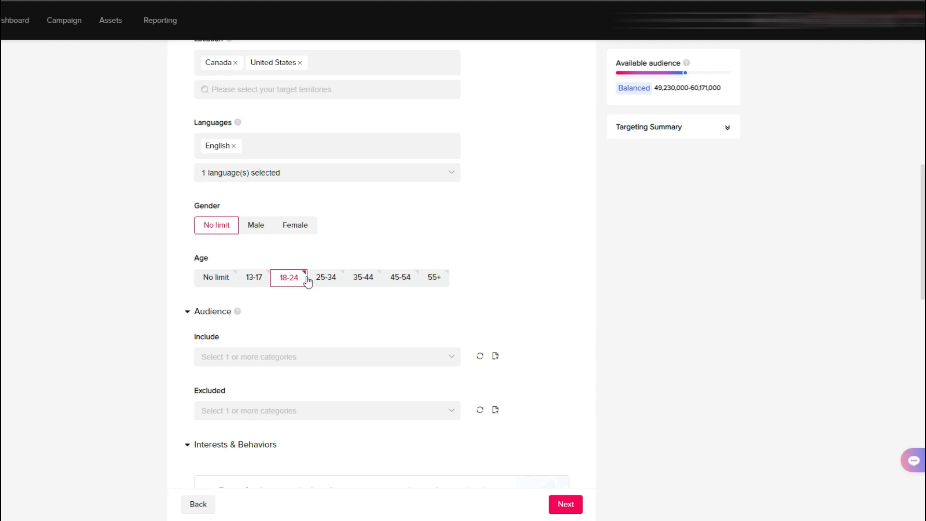
pyautogui.click(325, 279)
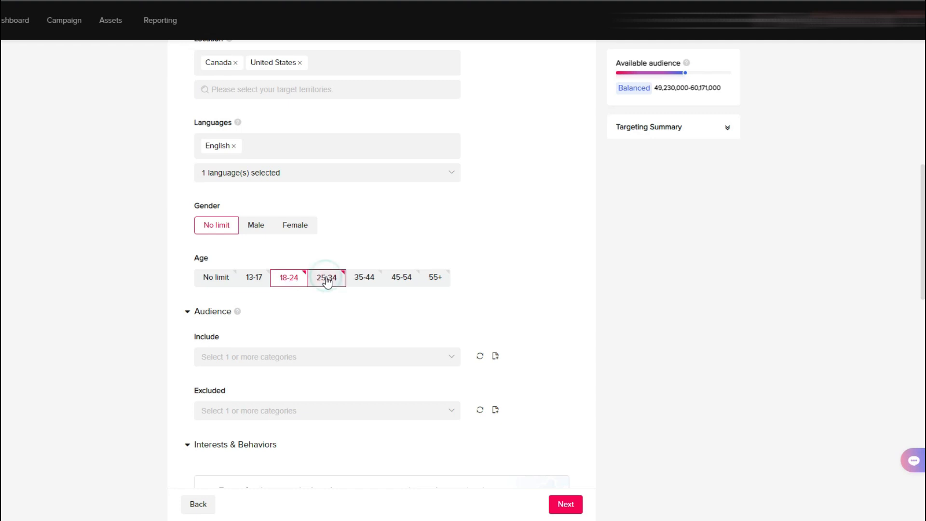
pyautogui.click(364, 280)
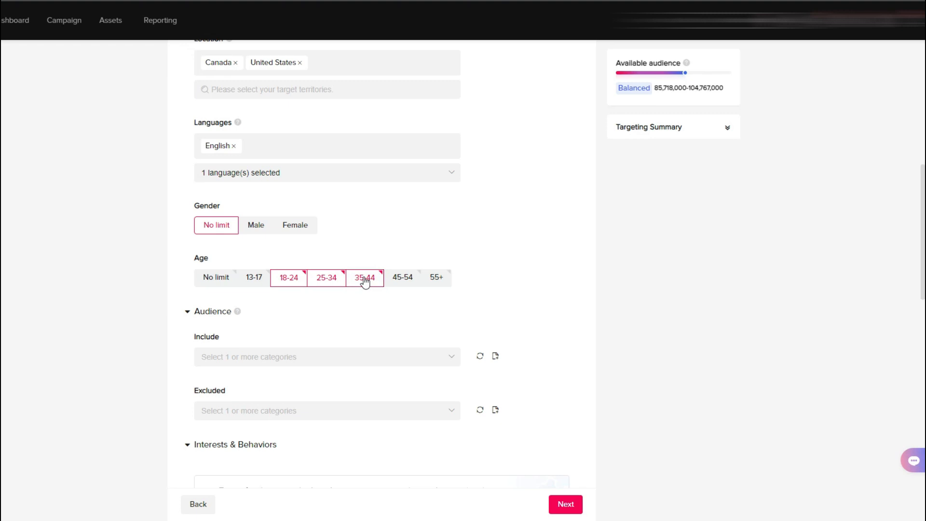
pyautogui.click(403, 278)
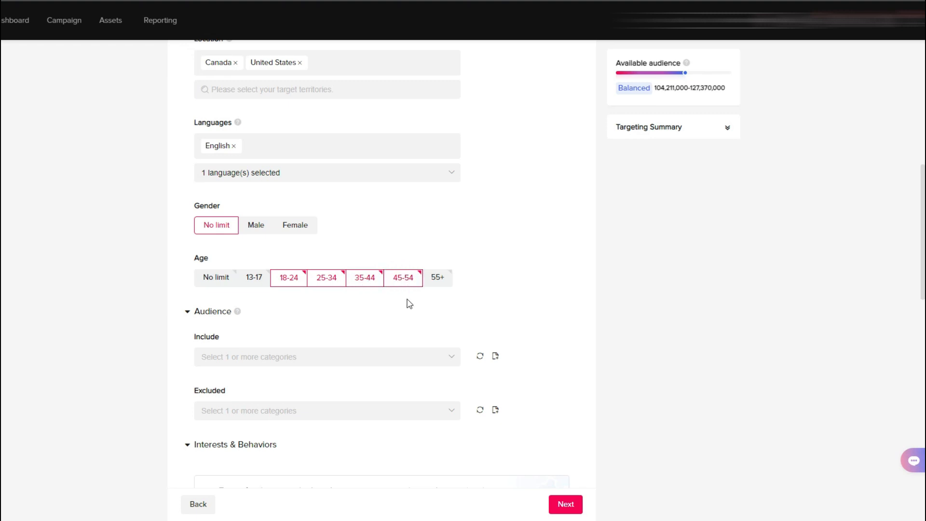
# Expand the targeting summary and review the available audience, interests and behaviors options
pyautogui.click(728, 141)
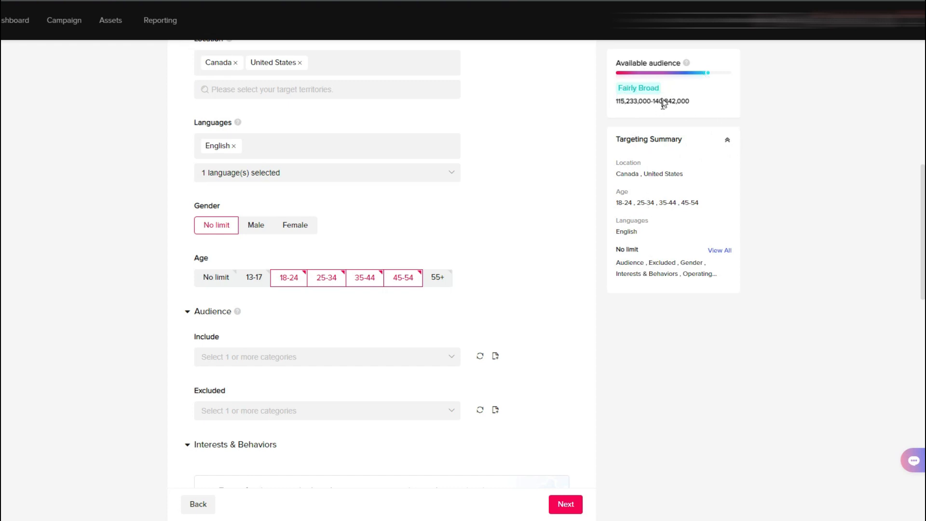
pyautogui.scroll(-5, 545, 336)
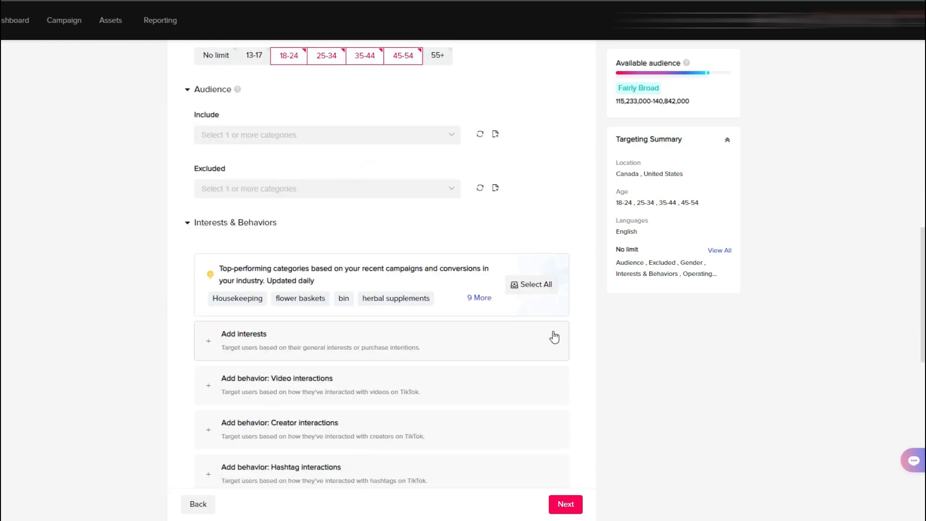
# Add an interests condition to the ad group's targeting and browse its general interest categories down to Business Services
pyautogui.scroll(-3, 548, 368)
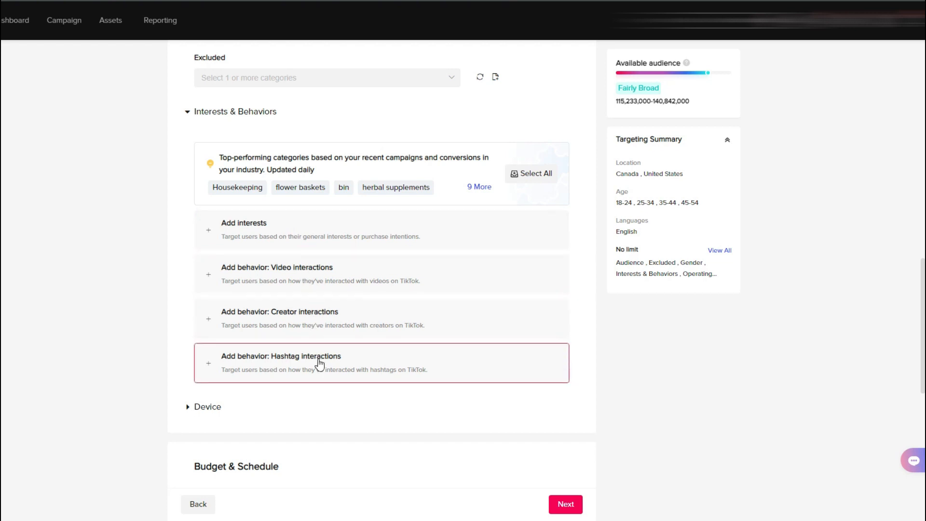
pyautogui.click(326, 234)
pyautogui.click(244, 274)
pyautogui.scroll(-3, 250, 287)
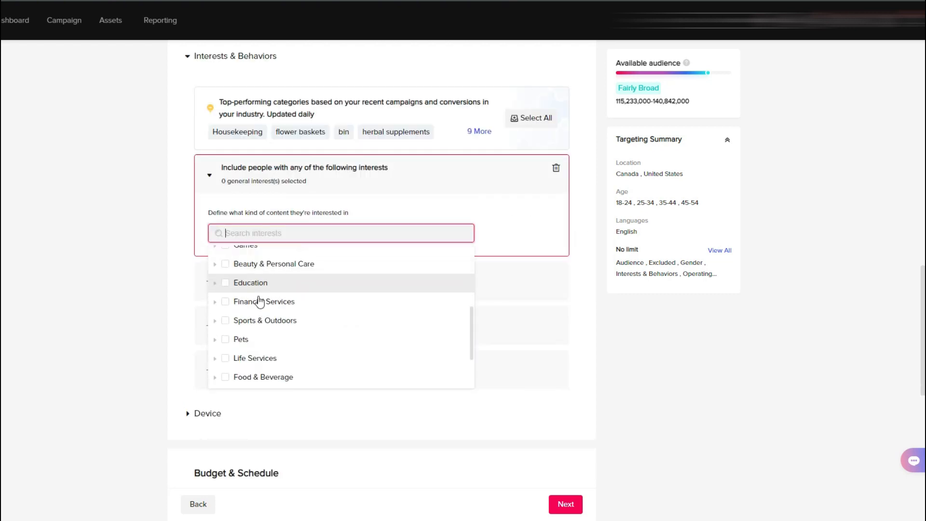
pyautogui.scroll(2, 273, 333)
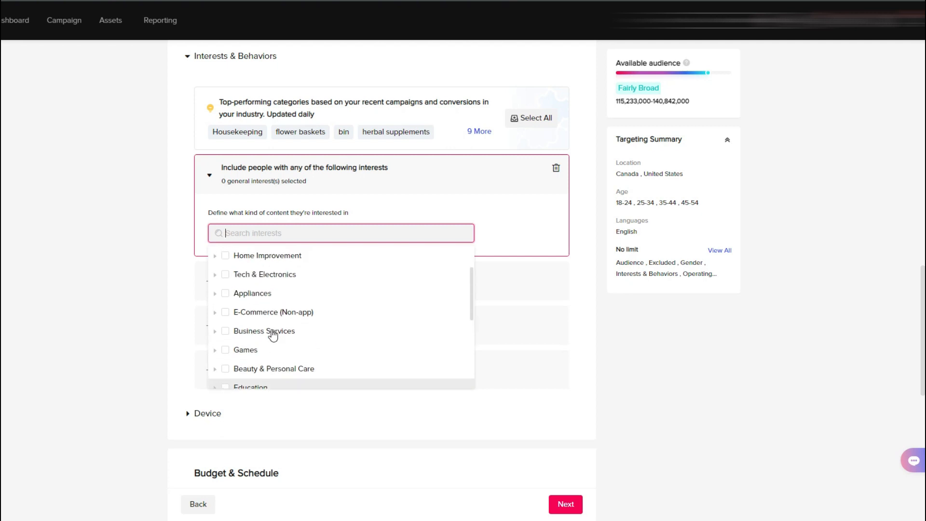
pyautogui.scroll(2, 273, 334)
pyautogui.scroll(-2, 273, 334)
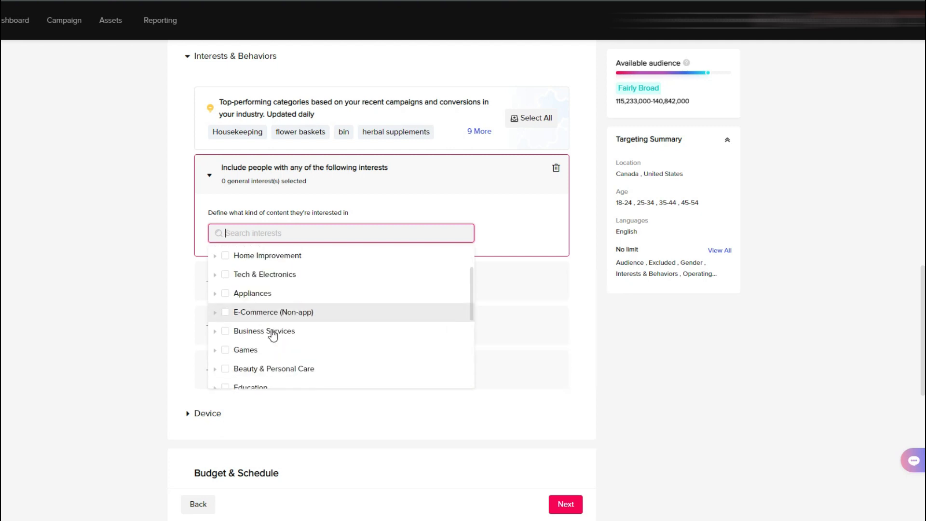
pyautogui.moveTo(274, 337)
# Include people interested in Marketing & Advertising from the Business Services interest category
pyautogui.click(215, 331)
pyautogui.scroll(-2, 270, 343)
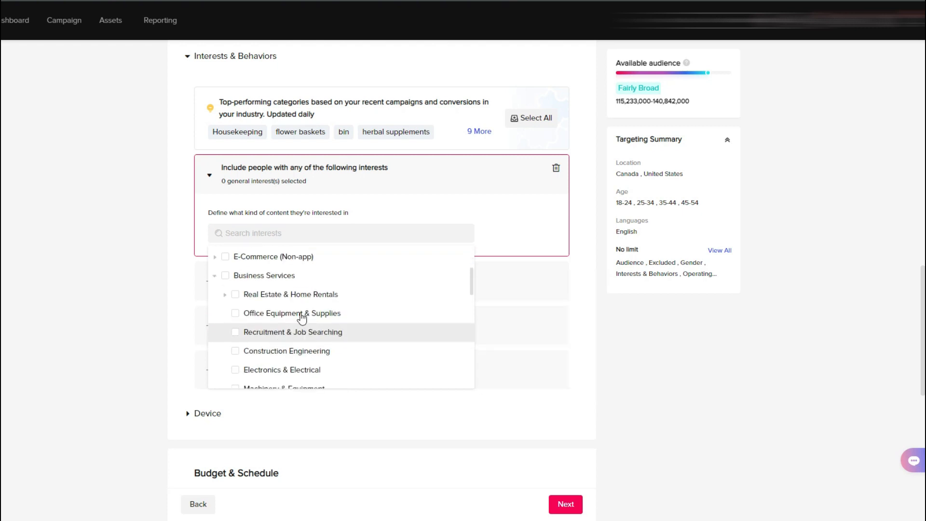
pyautogui.scroll(-2, 305, 331)
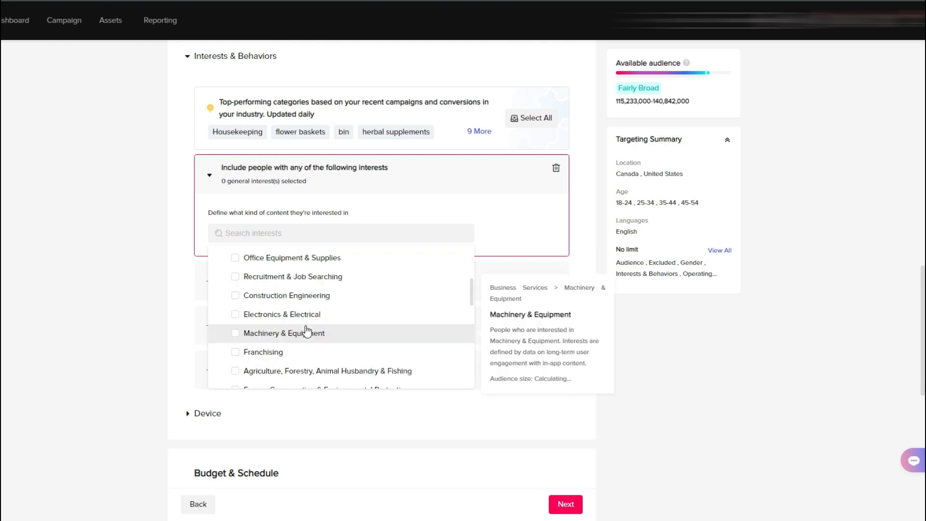
pyautogui.scroll(-2, 305, 331)
pyautogui.scroll(-2, 293, 337)
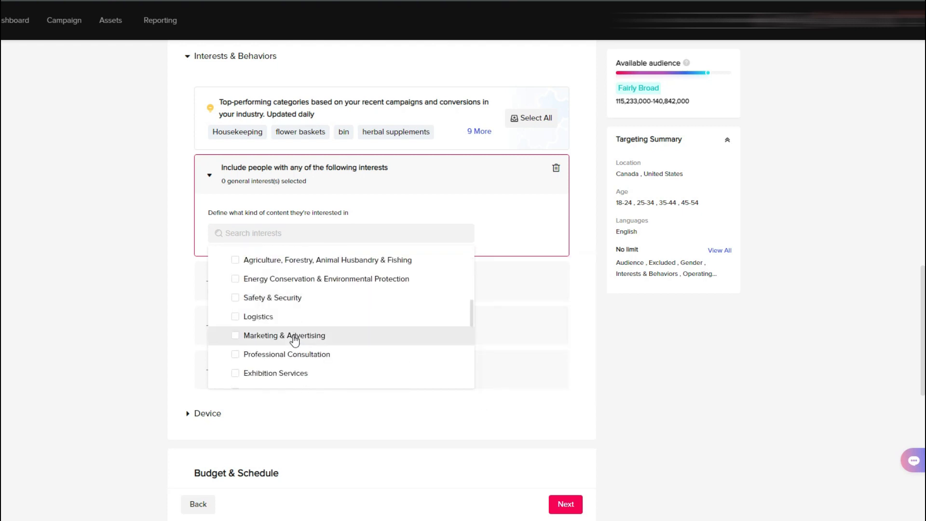
pyautogui.moveTo(292, 337)
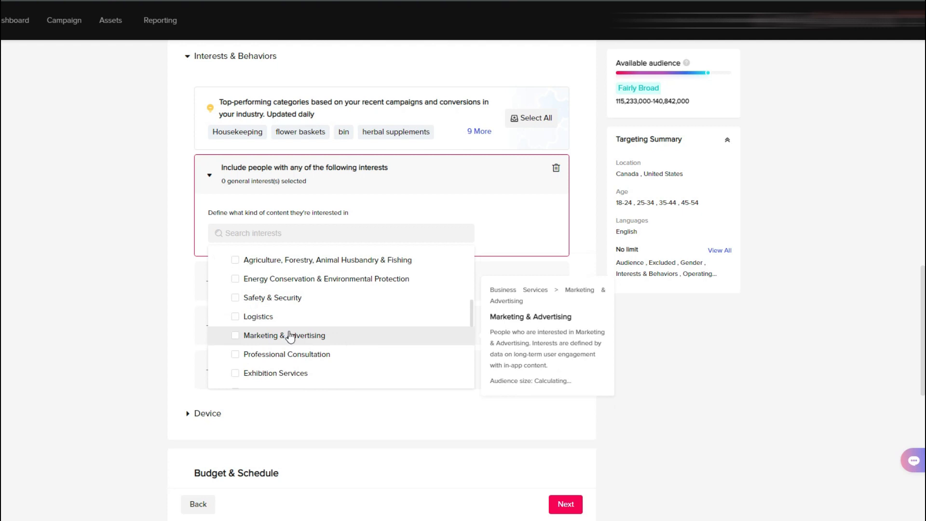
pyautogui.click(235, 338)
pyautogui.moveTo(325, 363)
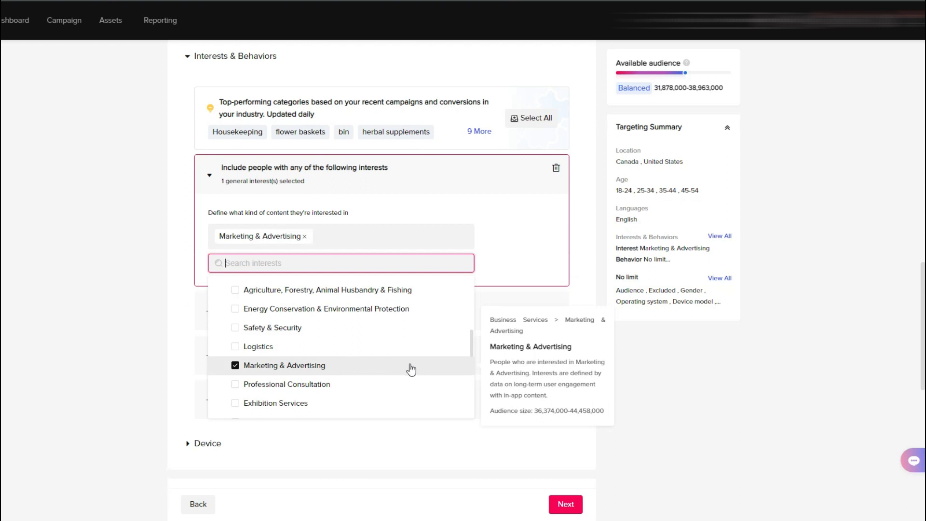
pyautogui.click(187, 349)
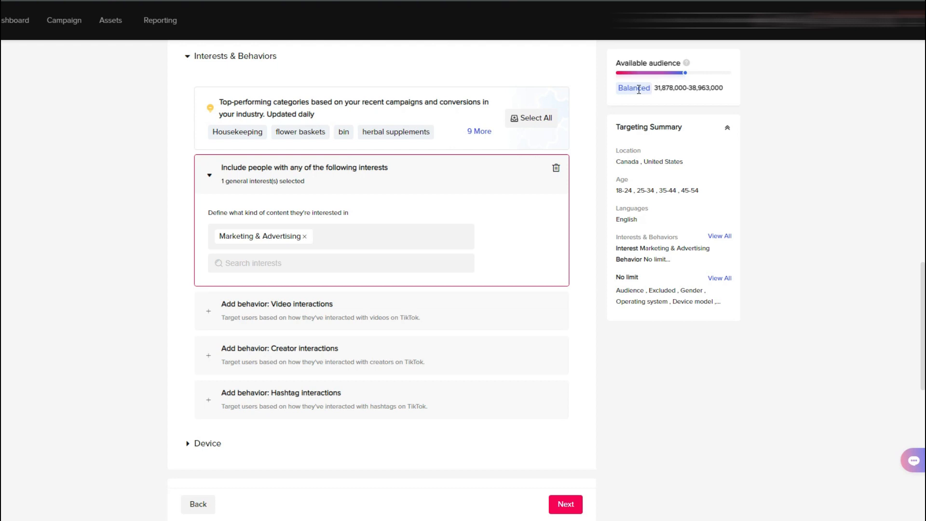
# Try a video interactions behavior for people who liked videos, browse its video categories, and discard the behavior
pyautogui.click(214, 312)
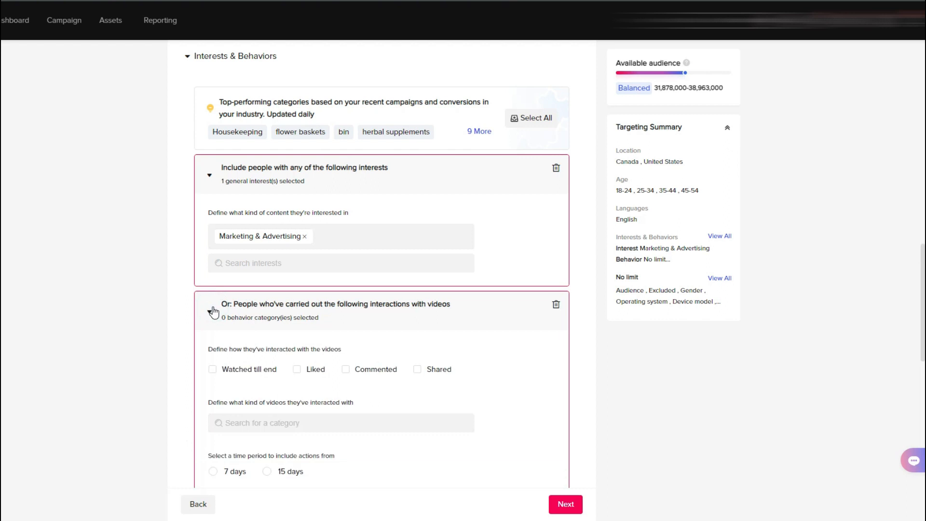
pyautogui.scroll(-1, 214, 313)
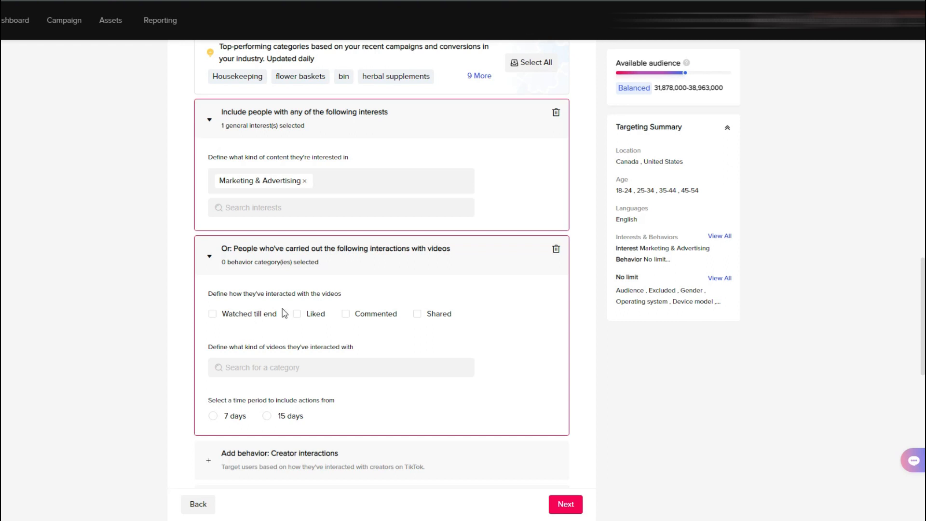
pyautogui.click(296, 314)
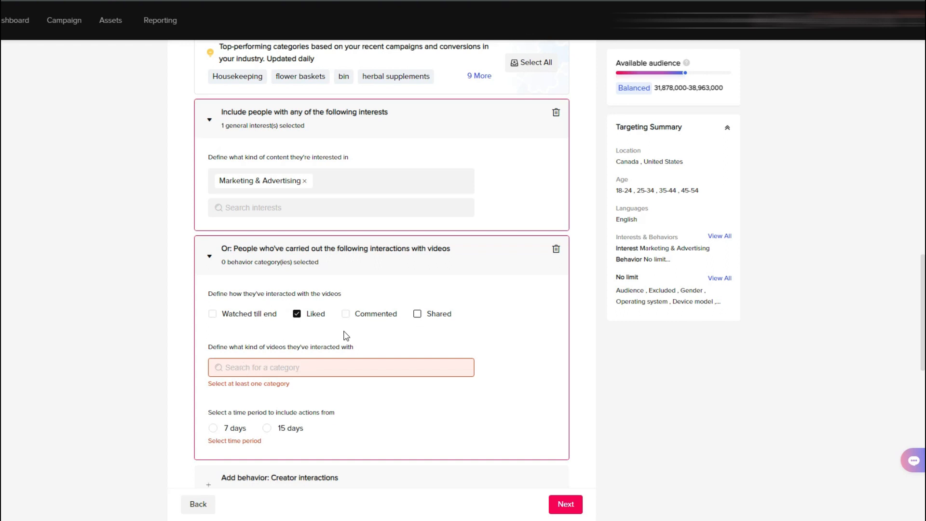
pyautogui.click(234, 370)
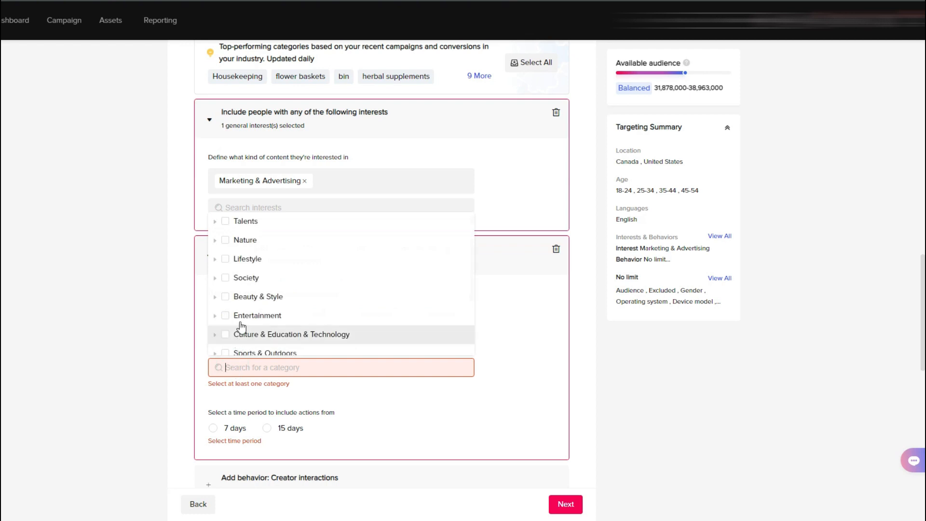
pyautogui.click(214, 259)
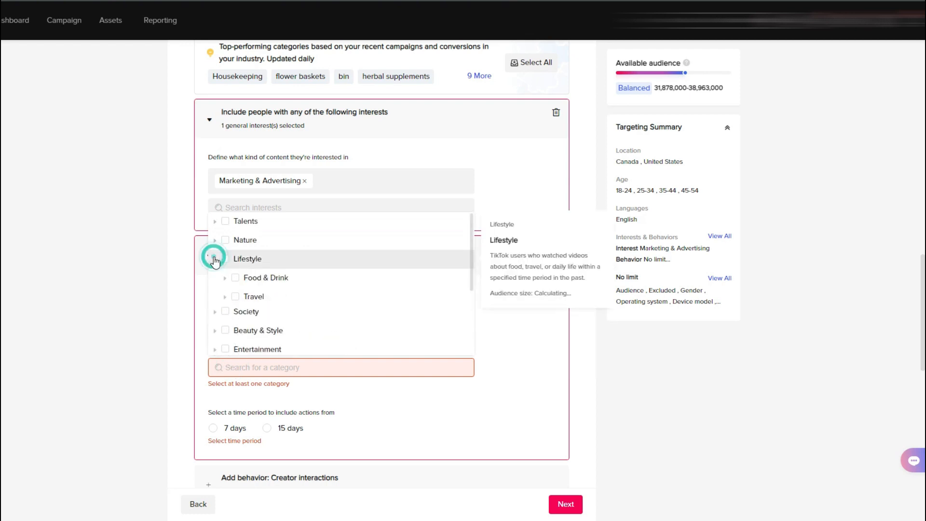
pyautogui.click(214, 259)
pyautogui.scroll(-3, 277, 314)
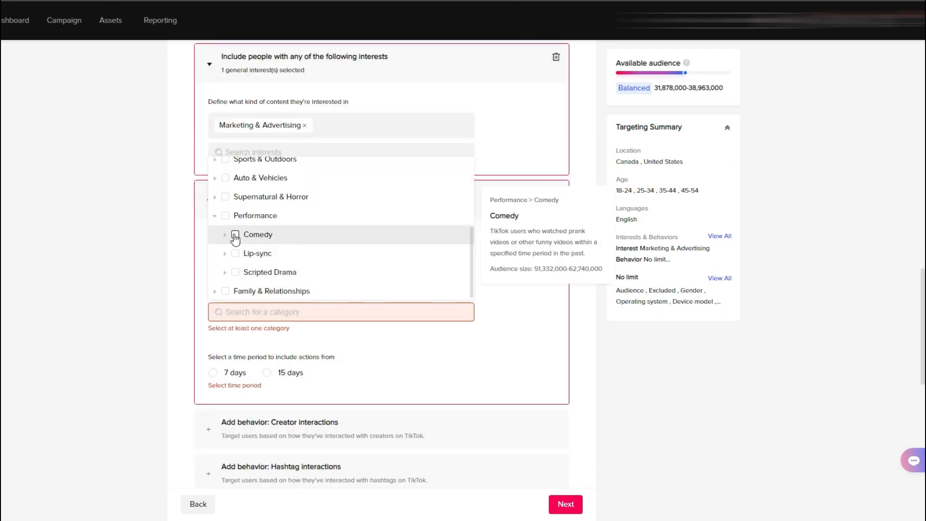
pyautogui.click(197, 239)
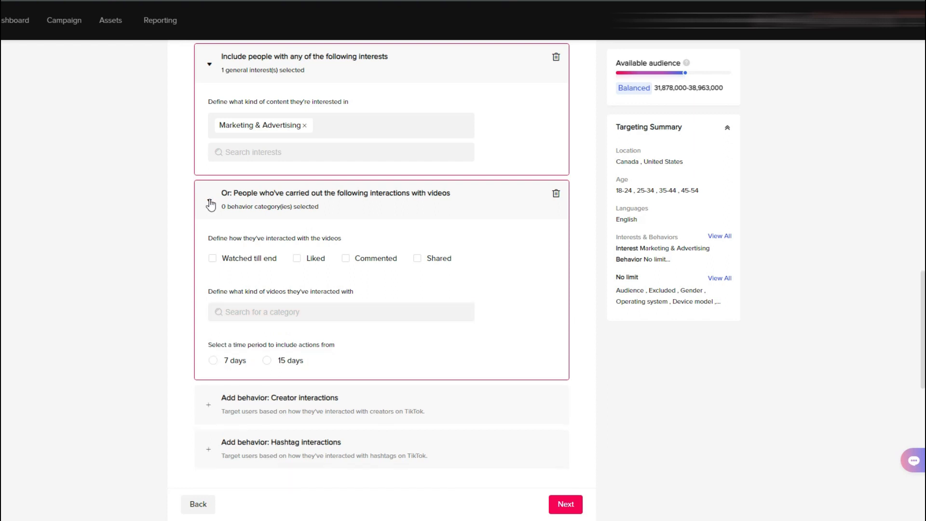
pyautogui.click(210, 203)
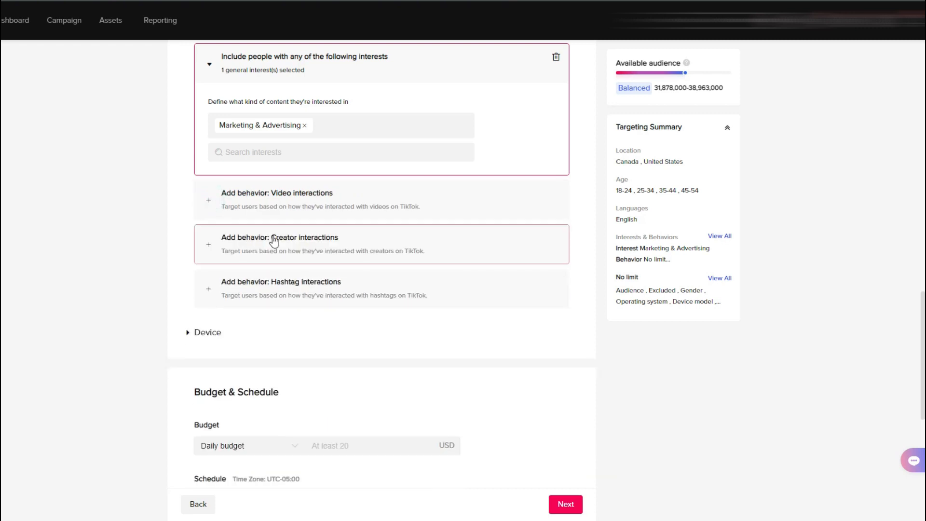
# Try a creator interactions behavior for people who followed Fitness & Health creators, and discard the behavior
pyautogui.click(373, 245)
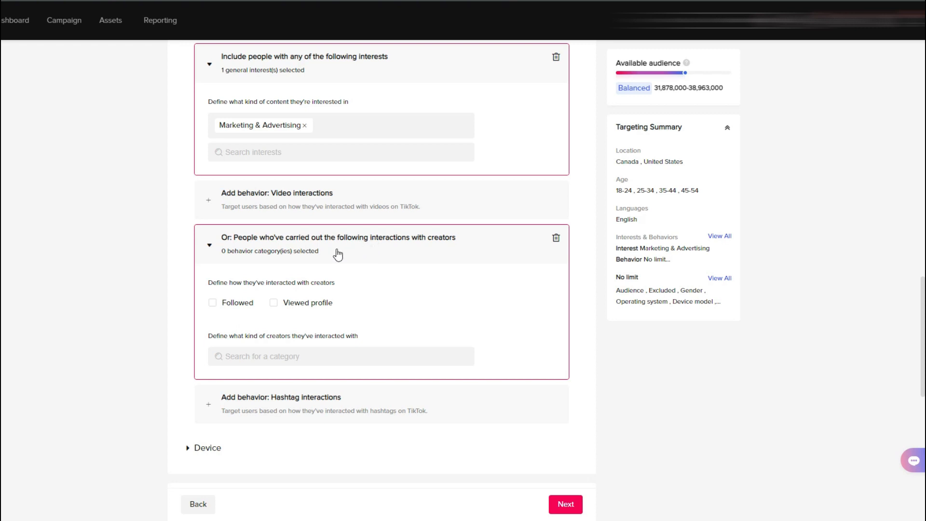
pyautogui.click(212, 303)
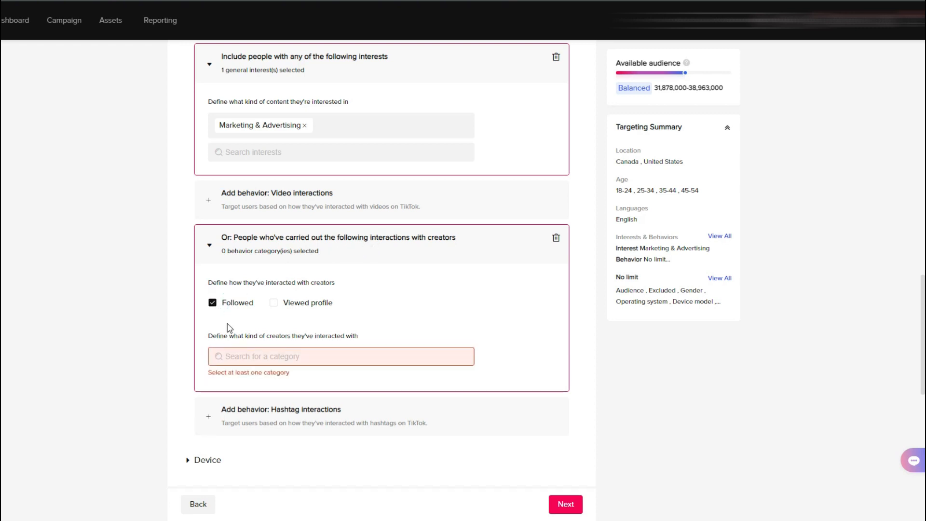
pyautogui.click(233, 356)
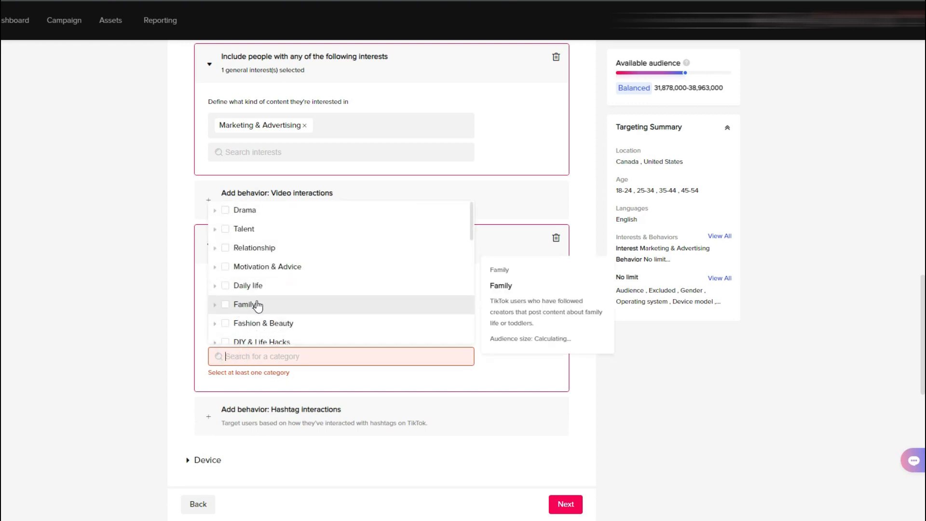
pyautogui.scroll(-5, 266, 309)
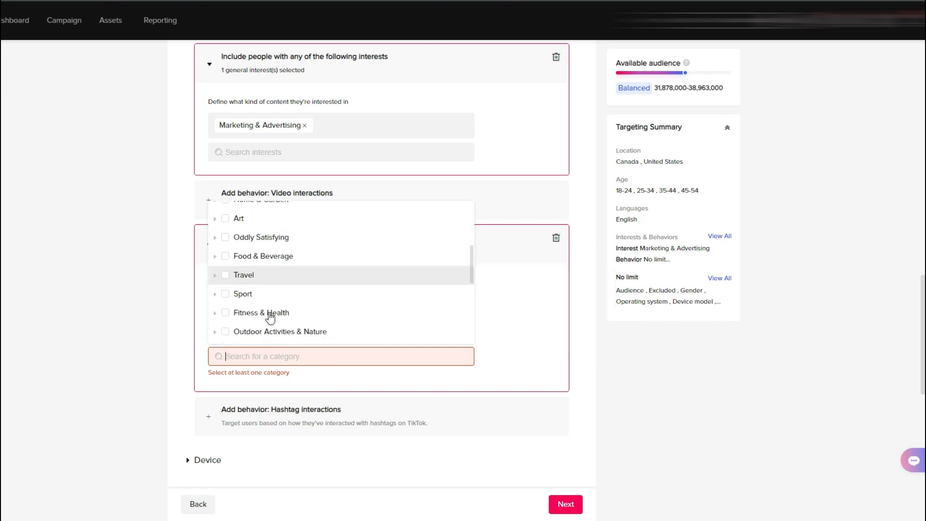
pyautogui.scroll(-3, 270, 317)
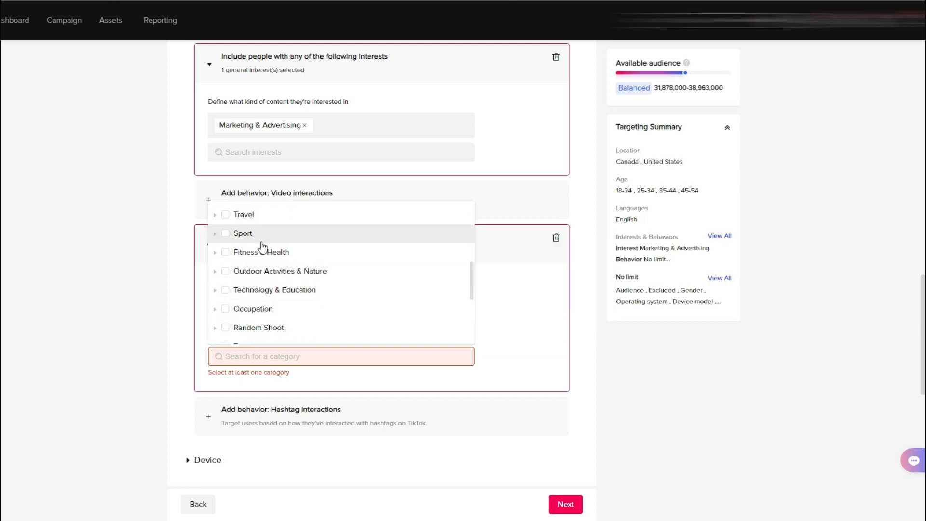
pyautogui.click(215, 252)
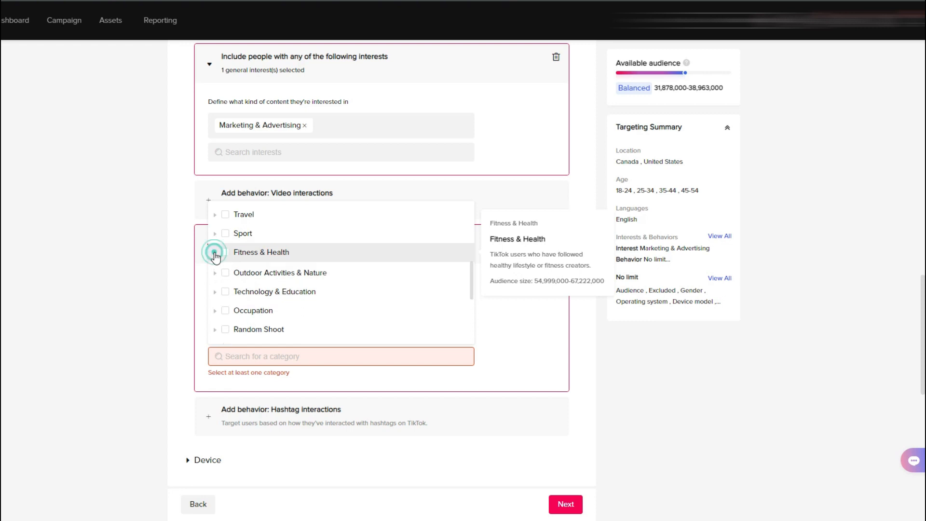
pyautogui.click(235, 271)
pyautogui.click(238, 278)
pyautogui.click(201, 319)
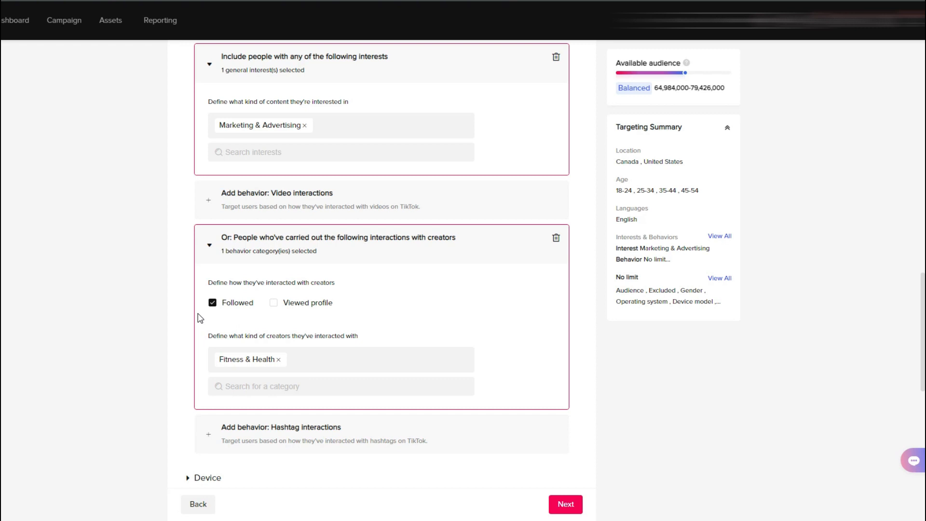
pyautogui.click(278, 360)
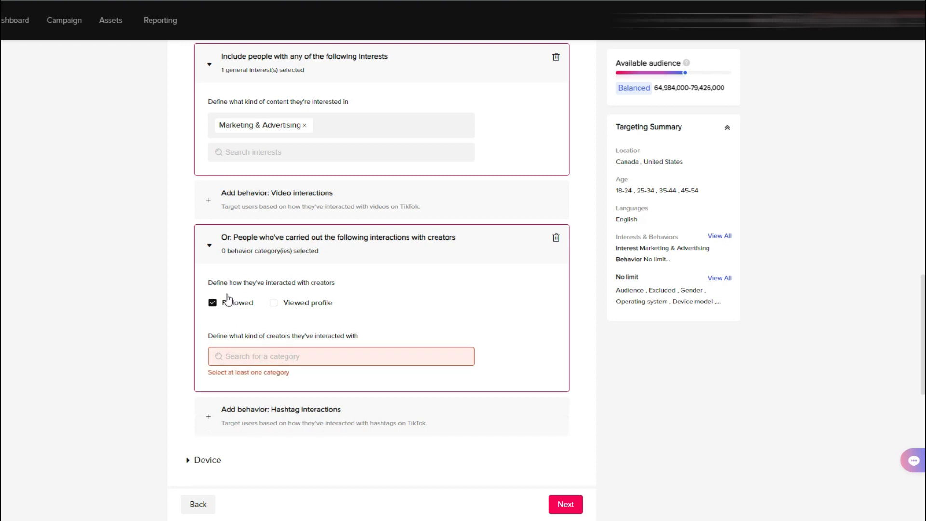
pyautogui.click(210, 246)
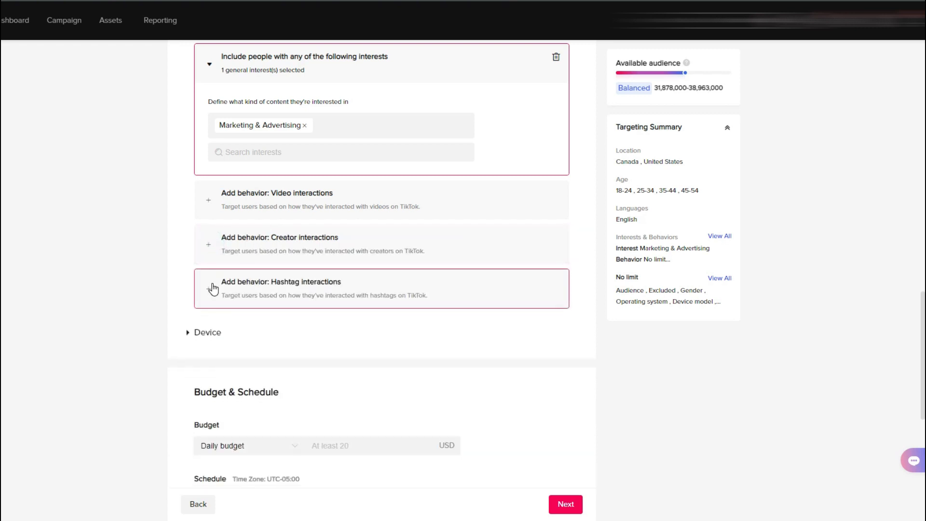
# Add a hashtag interactions behavior, search for "marketing" hashtags and include #marketingtips
pyautogui.click(317, 301)
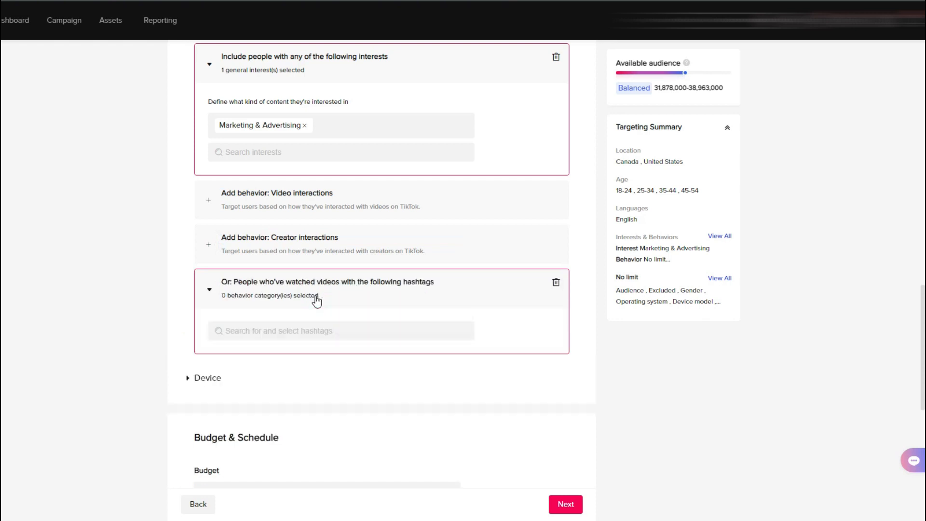
pyautogui.click(266, 335)
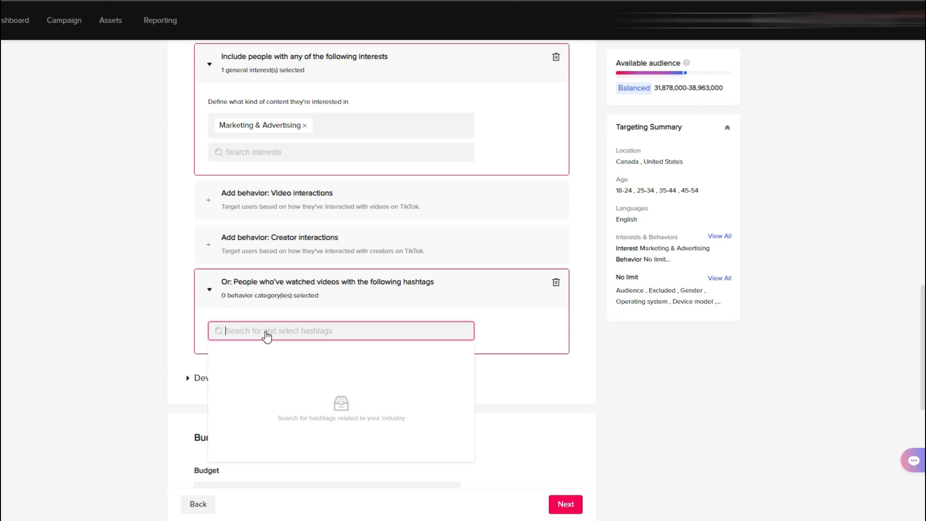
pyautogui.write('marketing')
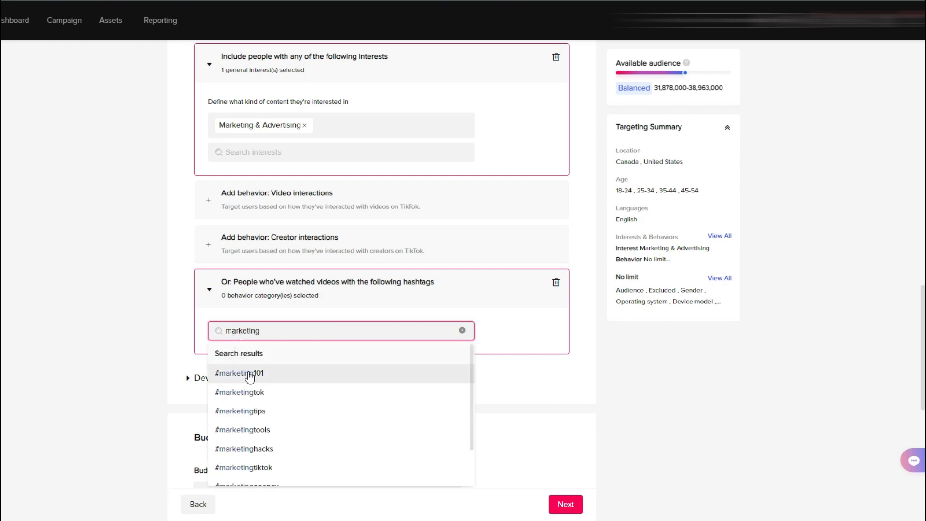
pyautogui.scroll(-3, 279, 391)
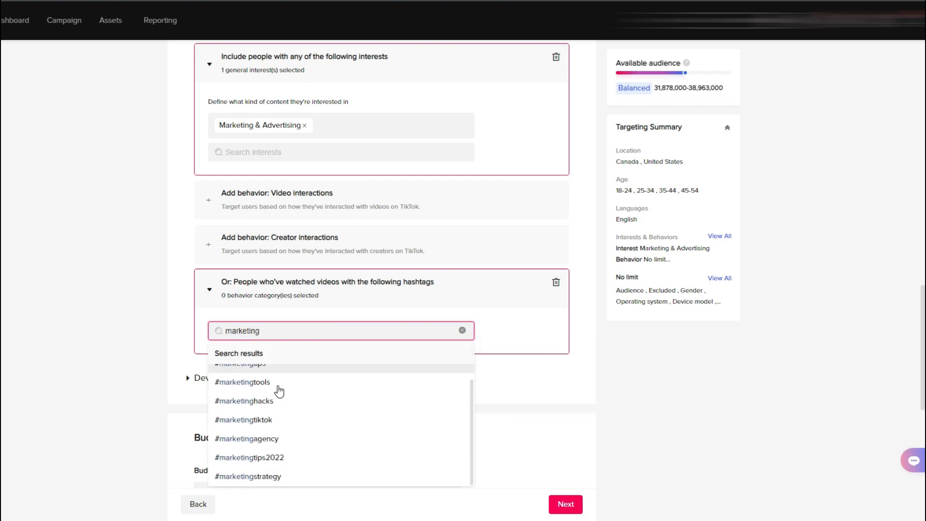
pyautogui.scroll(-2, 285, 406)
pyautogui.scroll(3, 292, 416)
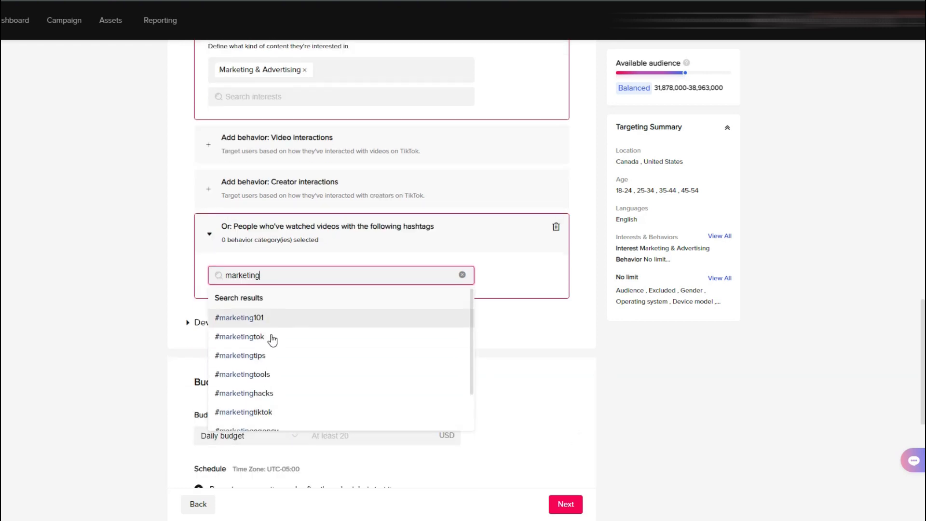
pyautogui.click(264, 355)
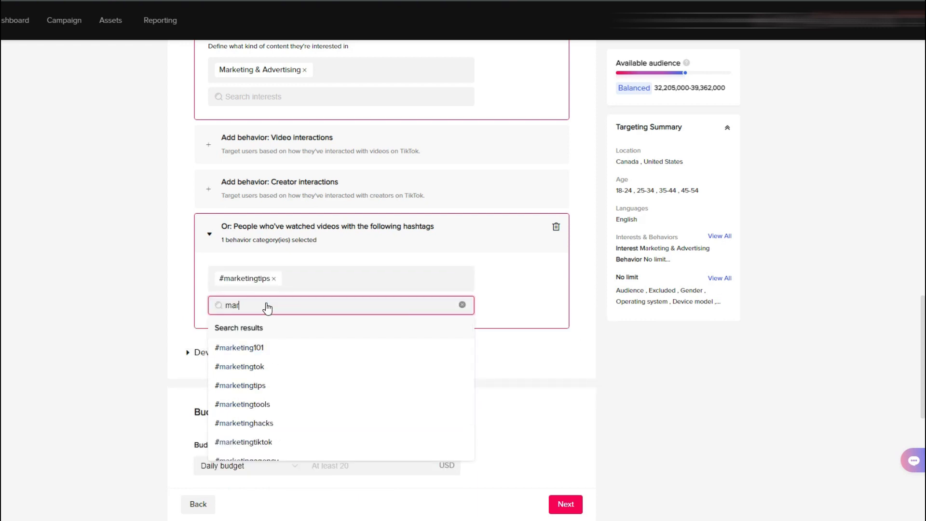
# Search for "money" hashtags and add #moneytok to the hashtag interactions behavior
pyautogui.click(267, 308)
pyautogui.write('money')
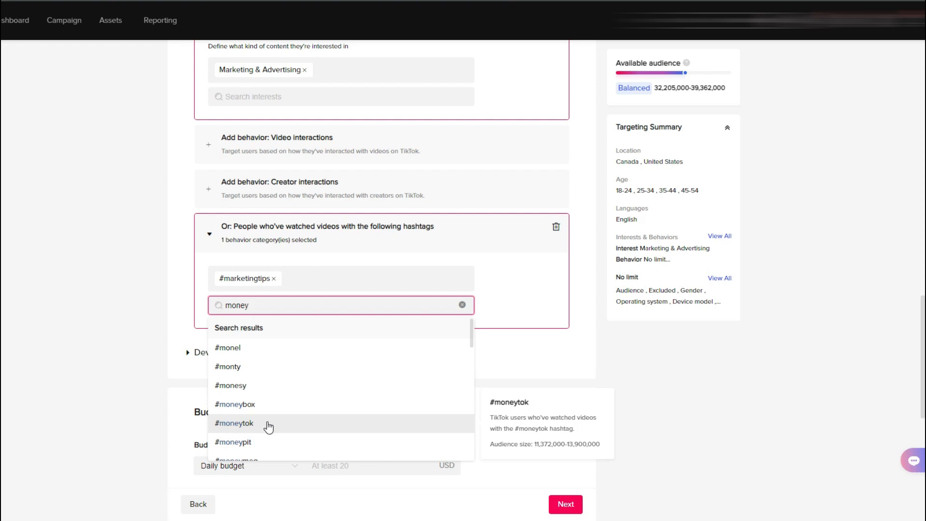
pyautogui.click(268, 426)
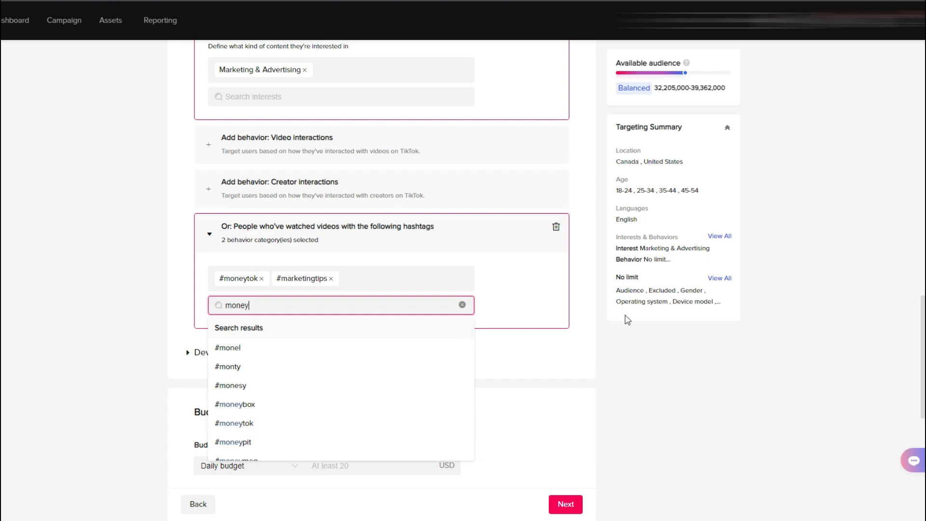
# Close the hashtag search results and review the selected interests, hashtags and device targeting options
pyautogui.click(626, 350)
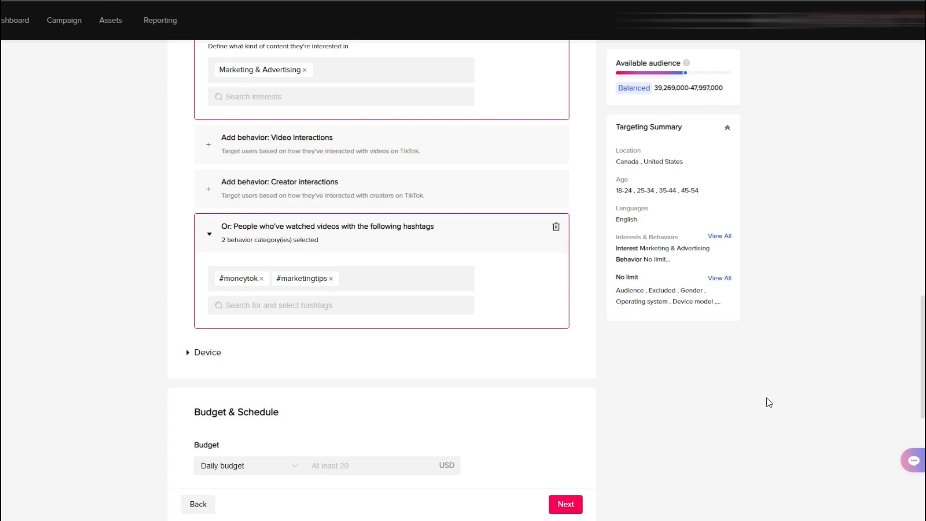
pyautogui.scroll(2, 768, 403)
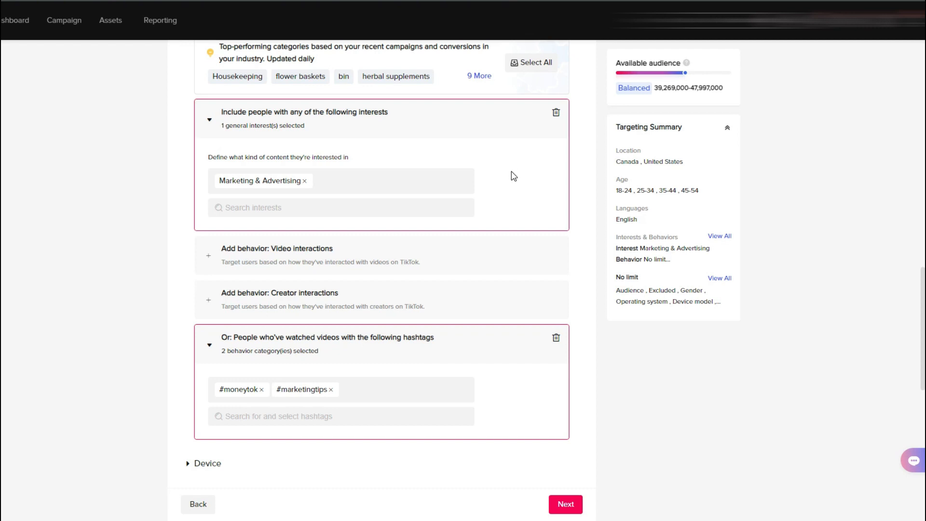
pyautogui.scroll(-8, 514, 176)
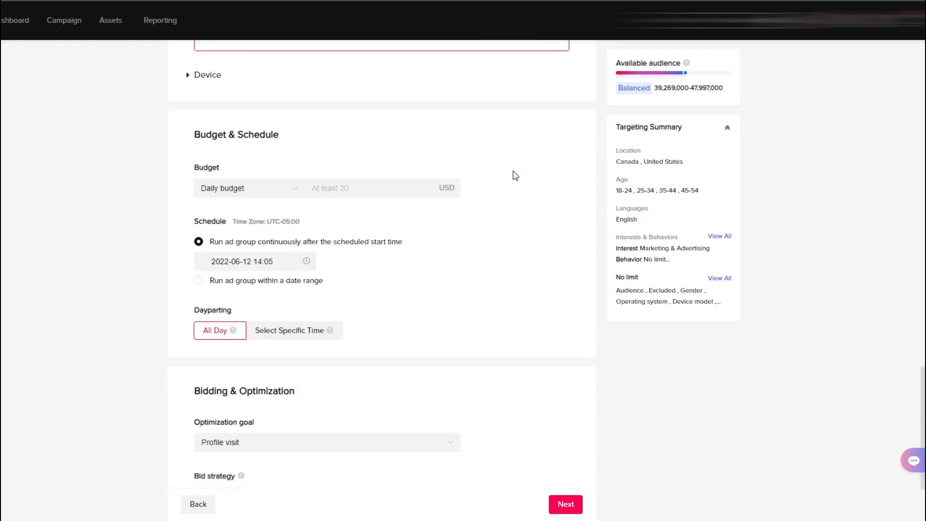
pyautogui.click(187, 81)
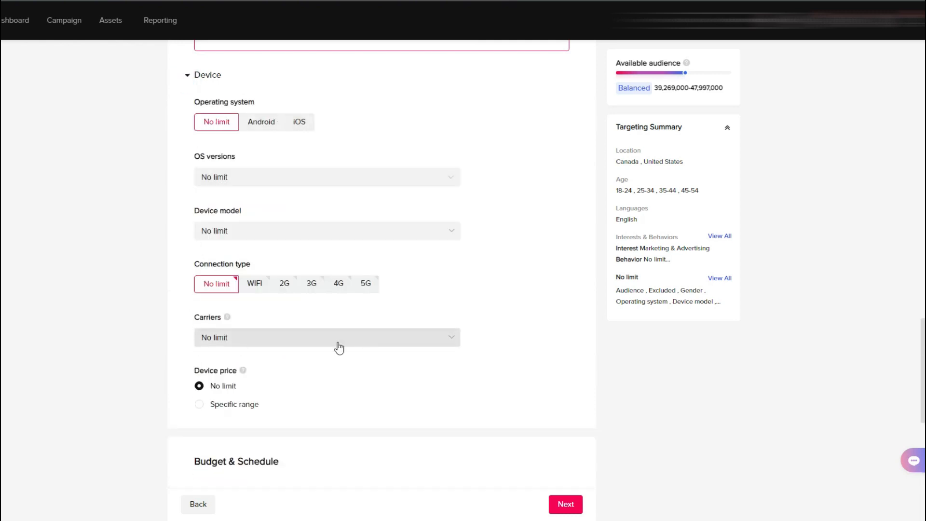
pyautogui.click(187, 80)
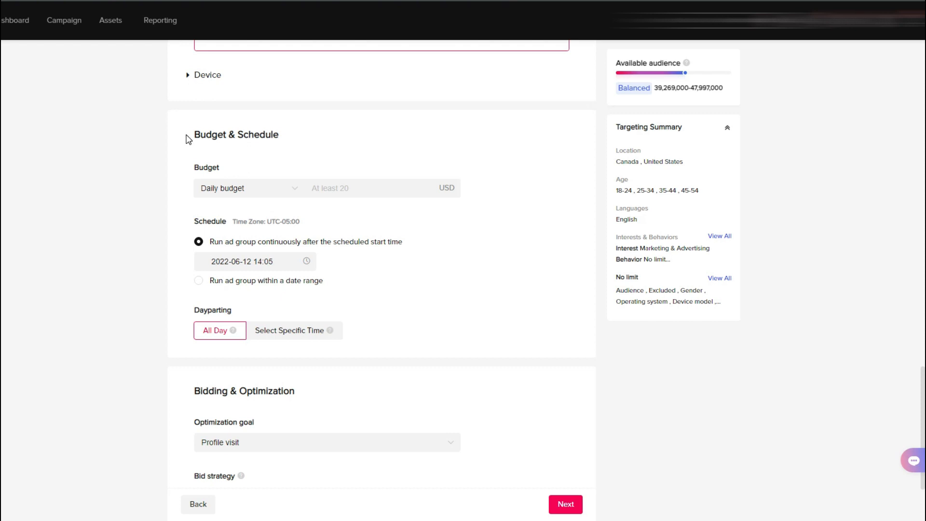
# Set the ad group's daily budget to 20 USD
pyautogui.click(331, 191)
pyautogui.write('20')
pyautogui.click(492, 193)
# Set the ad group's optimization goal to Follow and continue to the ad setup
pyautogui.scroll(-3, 322, 291)
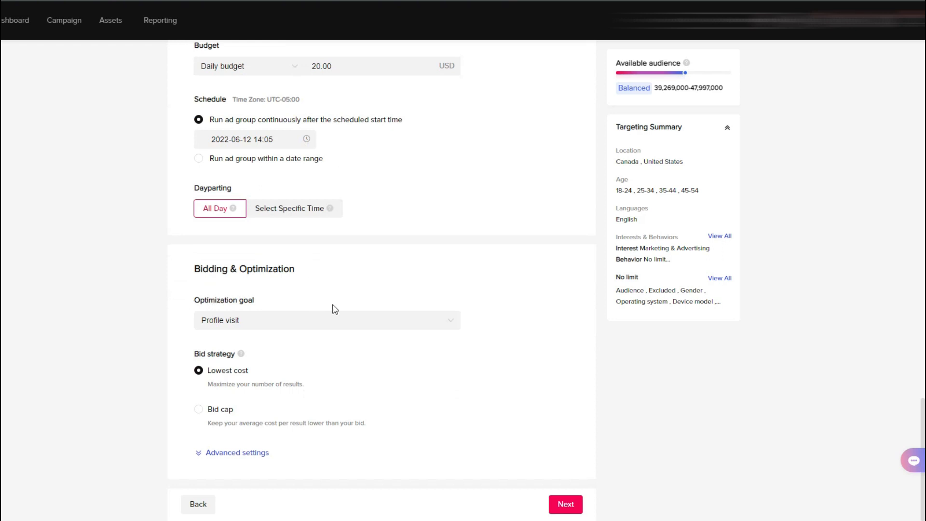
pyautogui.click(455, 327)
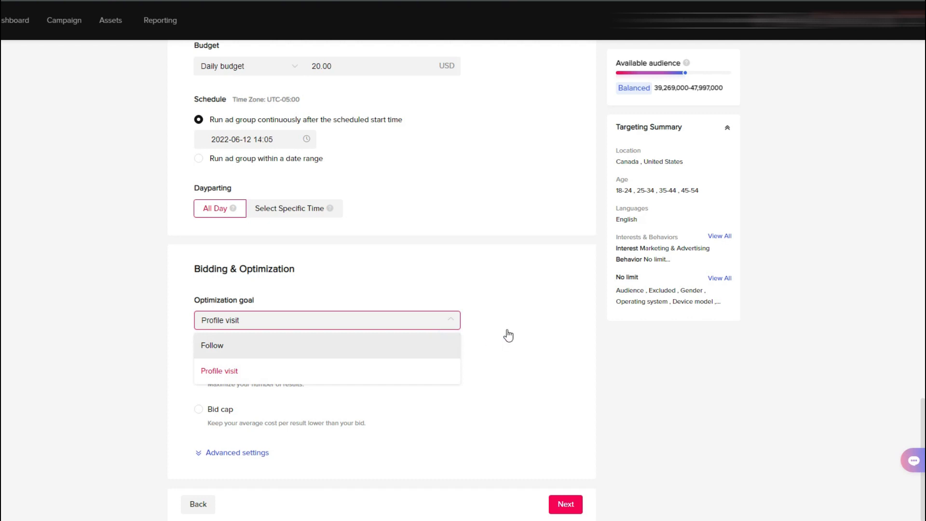
pyautogui.press('Return')
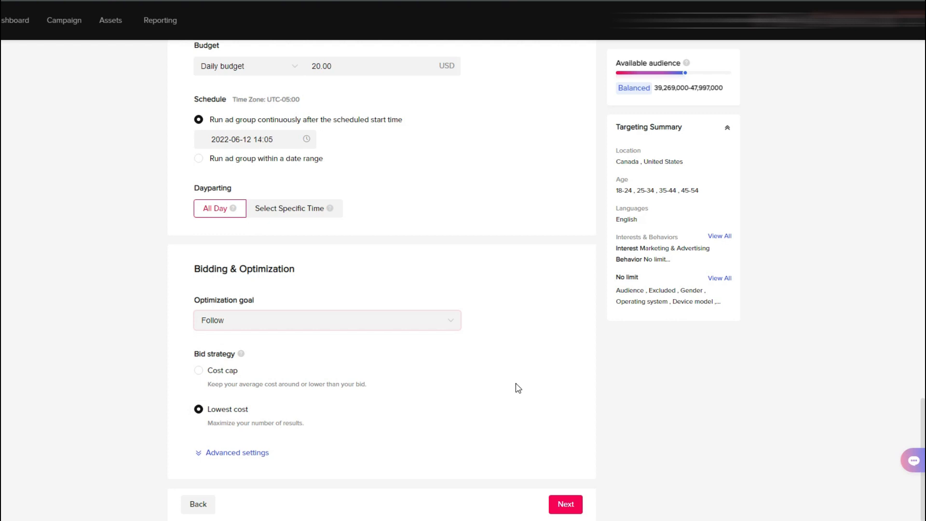
pyautogui.click(564, 505)
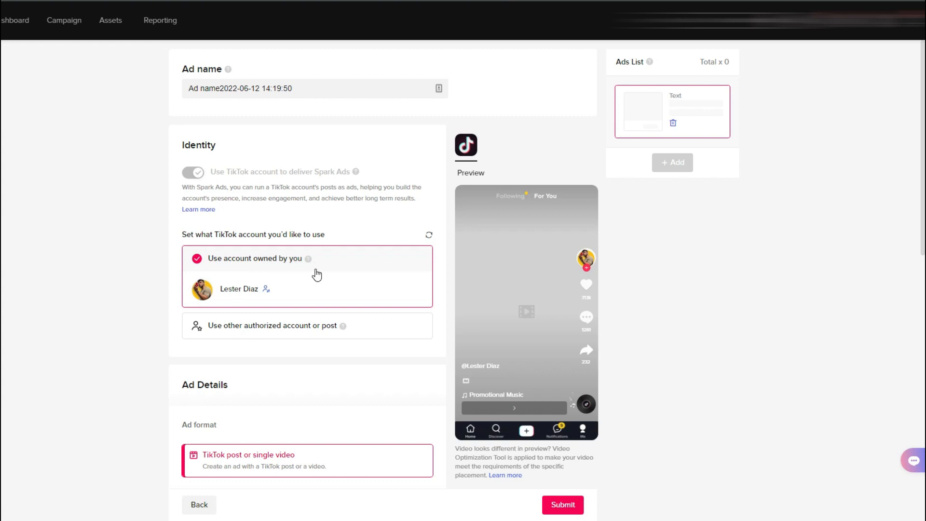
# Use the 20-second #mambamentality #kobebryant TikTok post as the first ad's creative
pyautogui.scroll(-6, 317, 275)
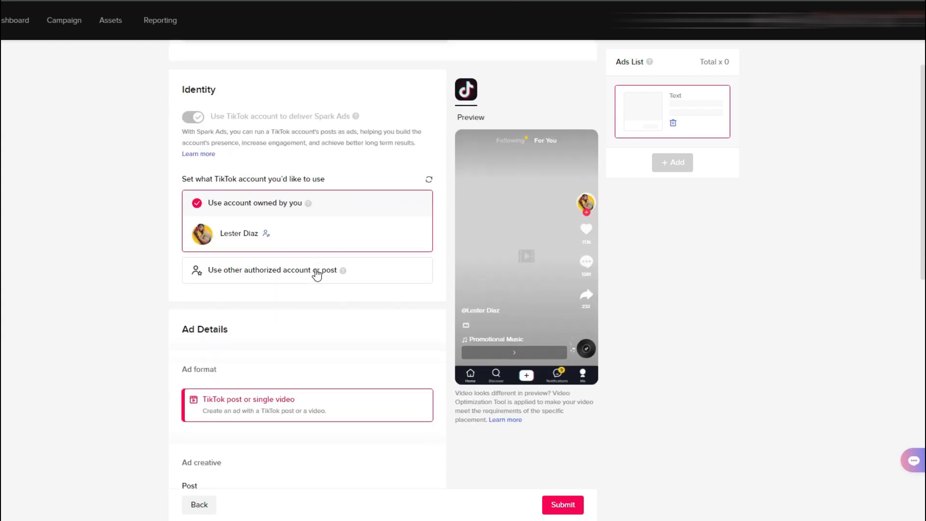
pyautogui.scroll(-1, 317, 275)
pyautogui.scroll(2, 331, 273)
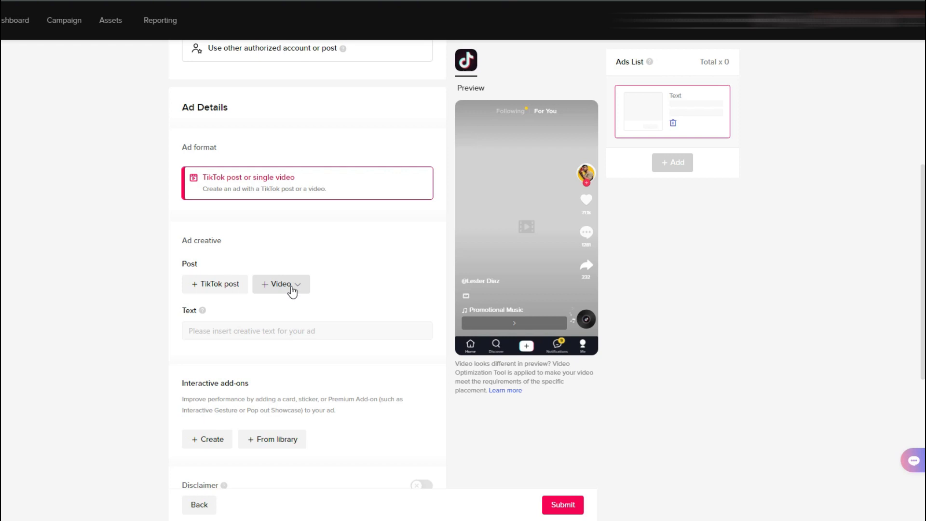
pyautogui.click(206, 285)
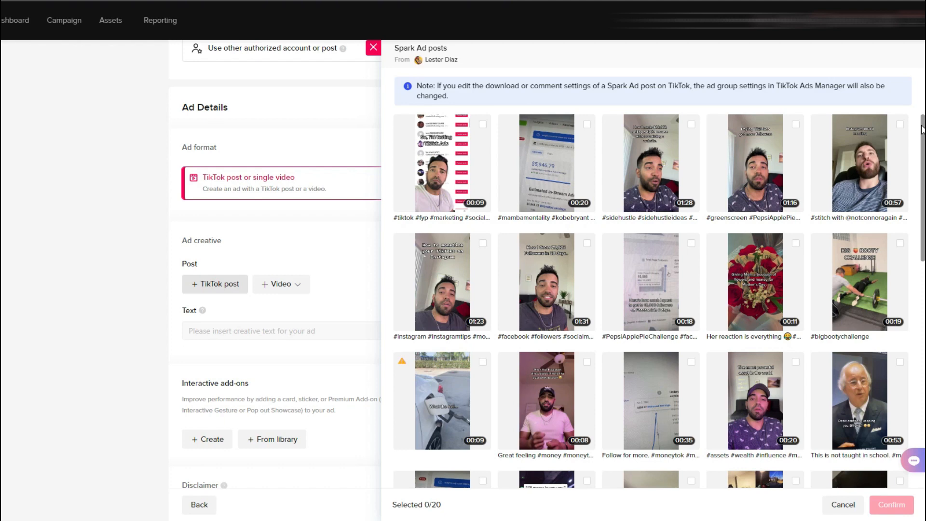
pyautogui.moveTo(922, 129); pyautogui.dragTo(922, 89)
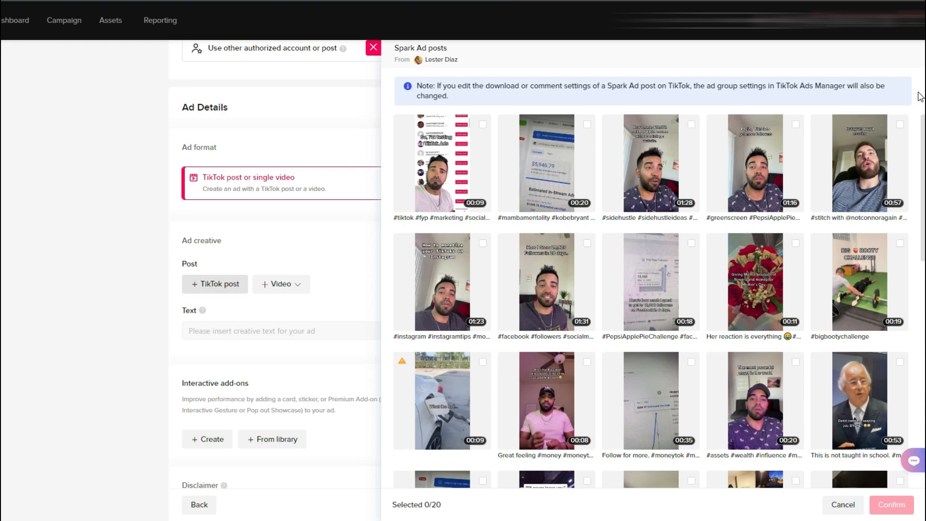
pyautogui.click(553, 149)
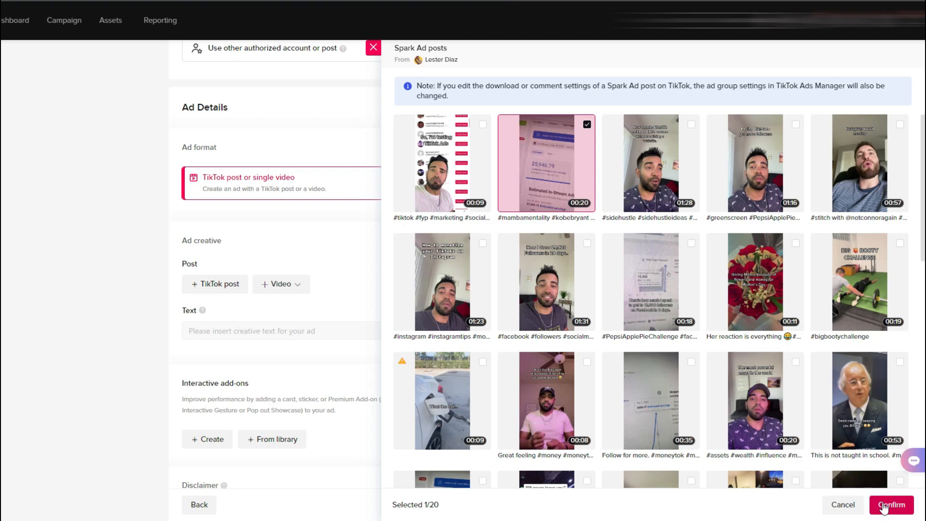
pyautogui.click(884, 506)
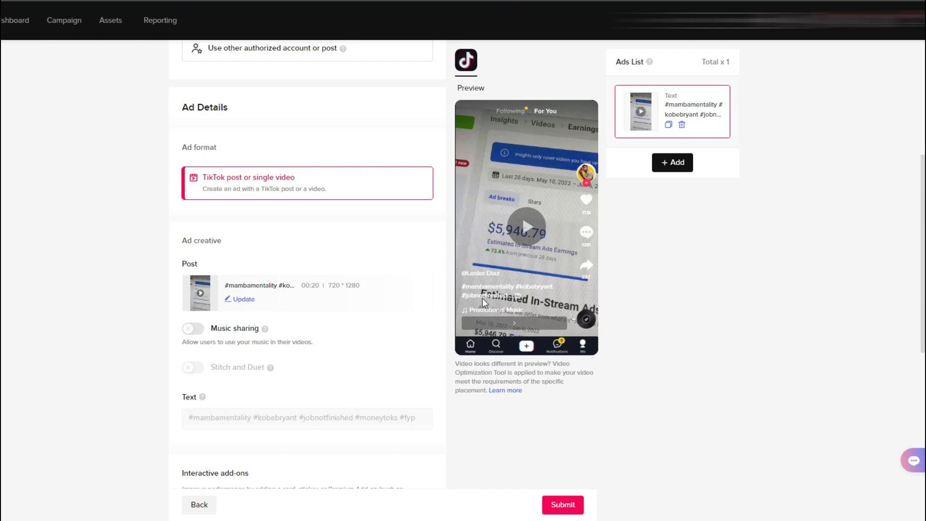
# Agree to have the first ad and its performance metrics displayed in the TikTok For Business Creative Center
pyautogui.scroll(-3, 343, 339)
pyautogui.scroll(-1, 345, 337)
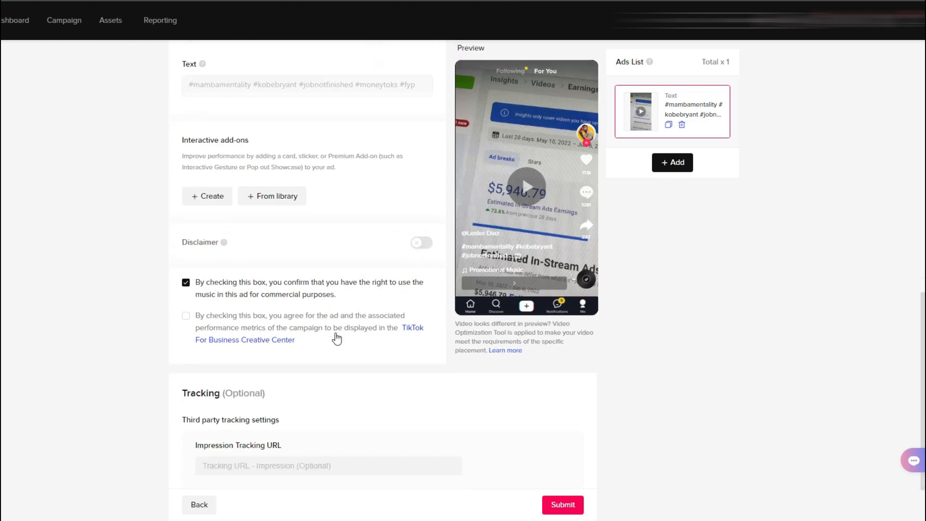
pyautogui.click(187, 318)
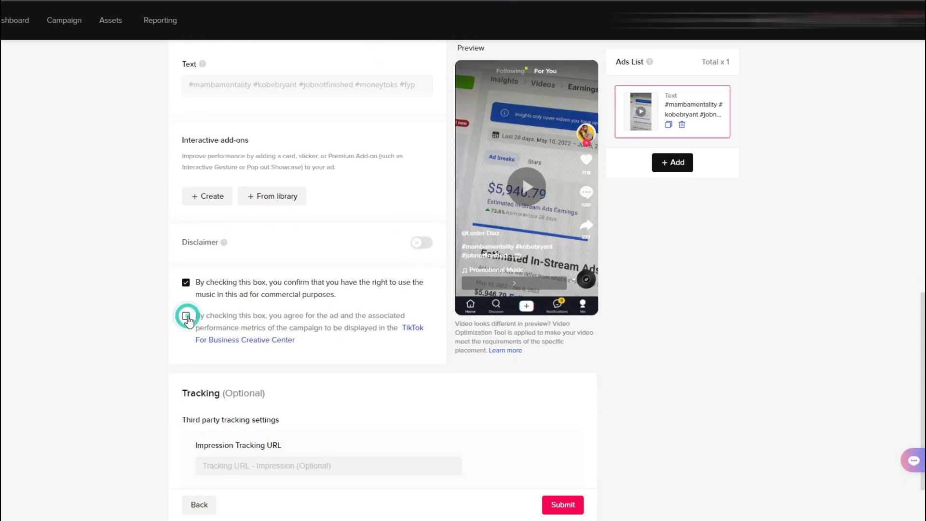
pyautogui.scroll(-1, 349, 321)
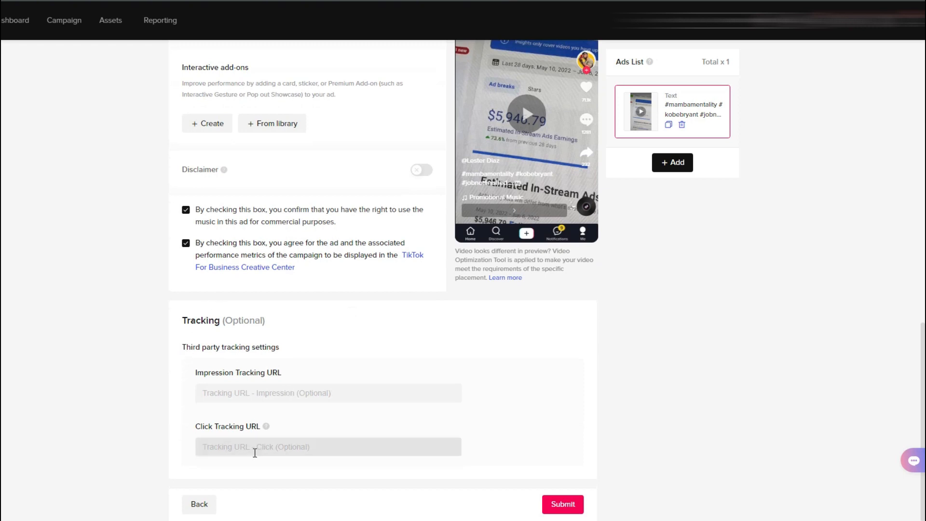
# Add a second ad to the ads list using the 01:31 #facebook #followers TikTok post as its creative
pyautogui.scroll(2, 407, 463)
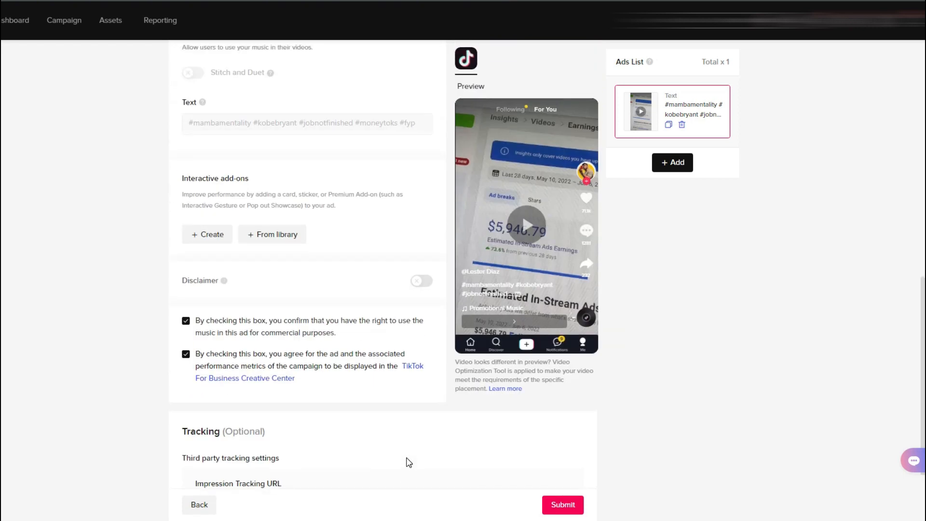
pyautogui.scroll(7, 409, 462)
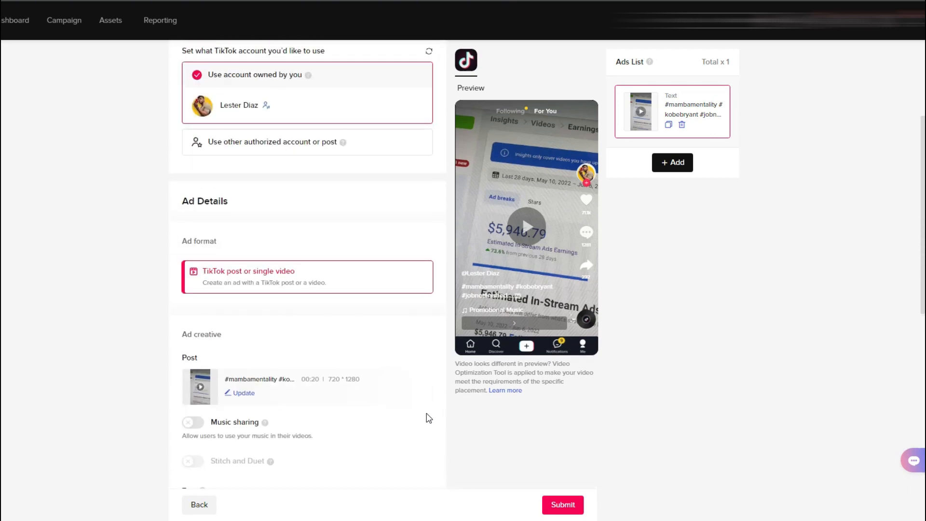
pyautogui.click(670, 164)
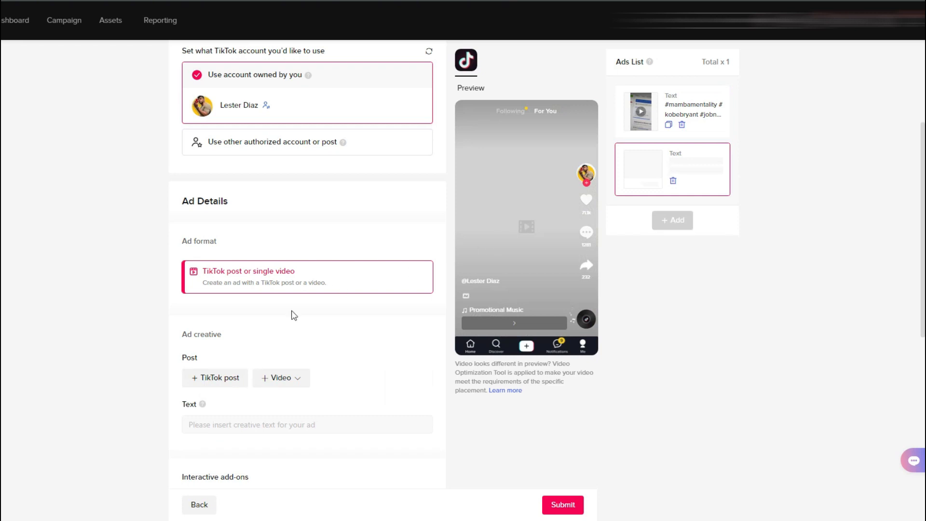
pyautogui.click(206, 381)
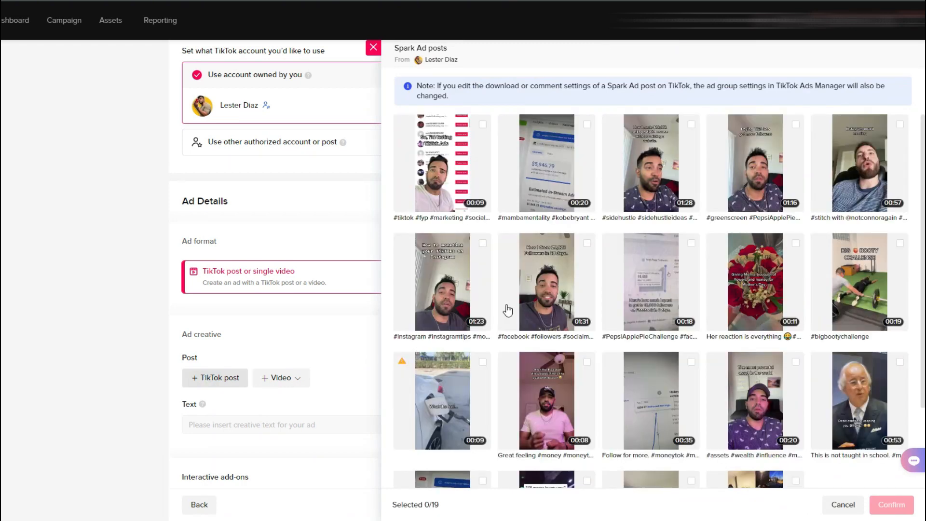
pyautogui.click(544, 296)
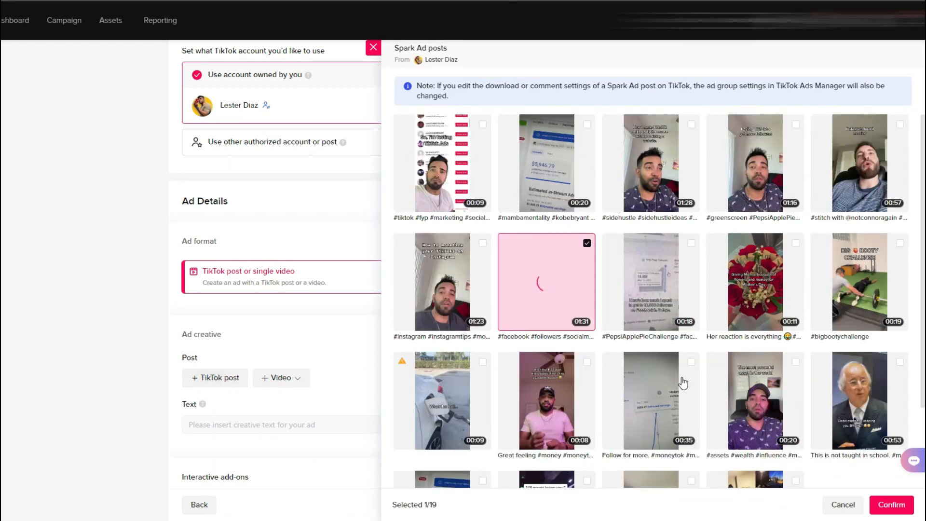
pyautogui.click(890, 505)
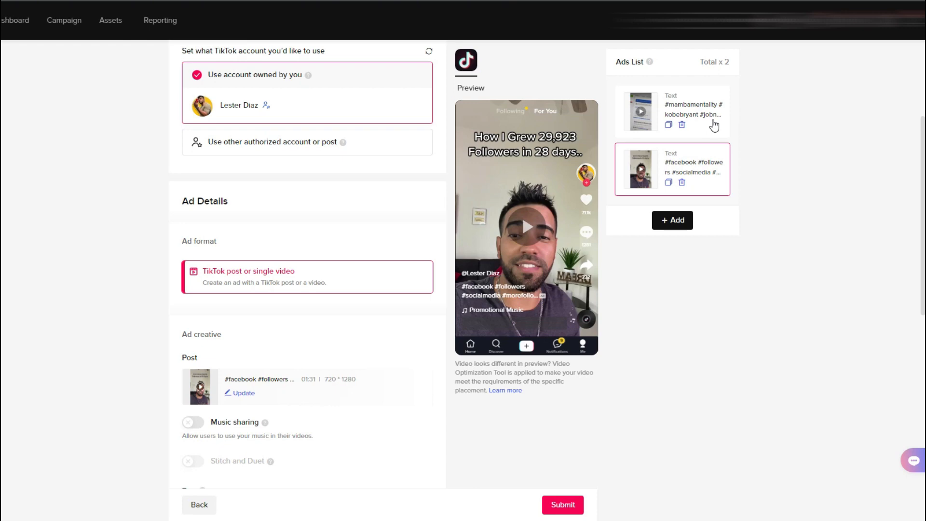
# Review the second ad's details and submit both ads
pyautogui.scroll(-7, 701, 251)
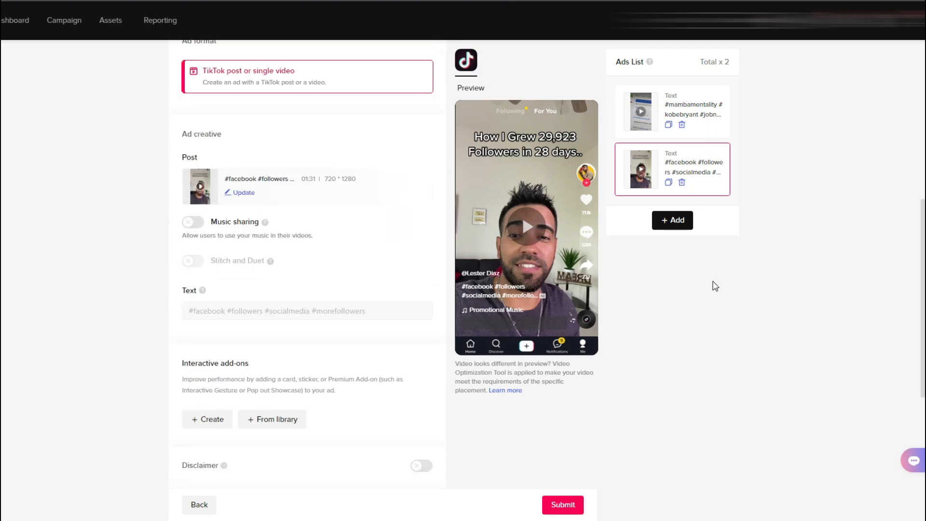
pyautogui.scroll(-3, 719, 300)
pyautogui.scroll(14, 728, 317)
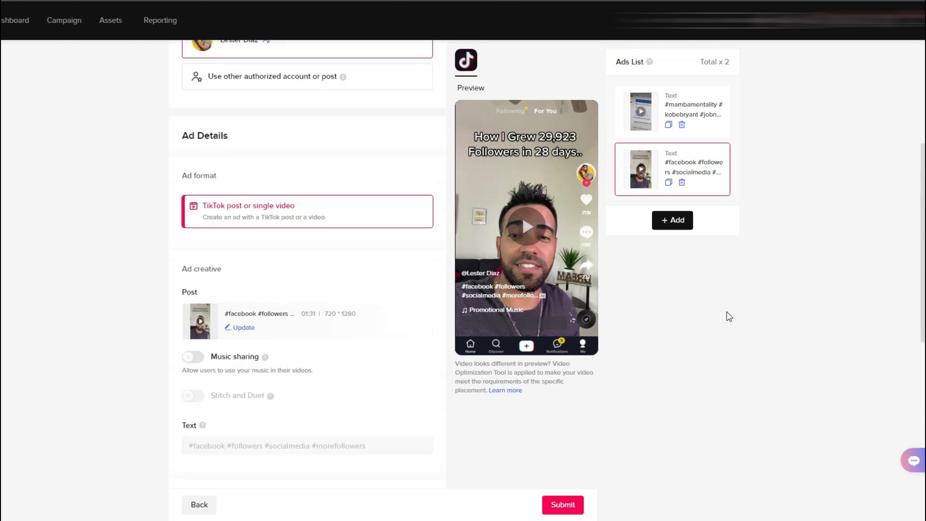
pyautogui.scroll(-12, 724, 319)
pyautogui.scroll(-3, 719, 320)
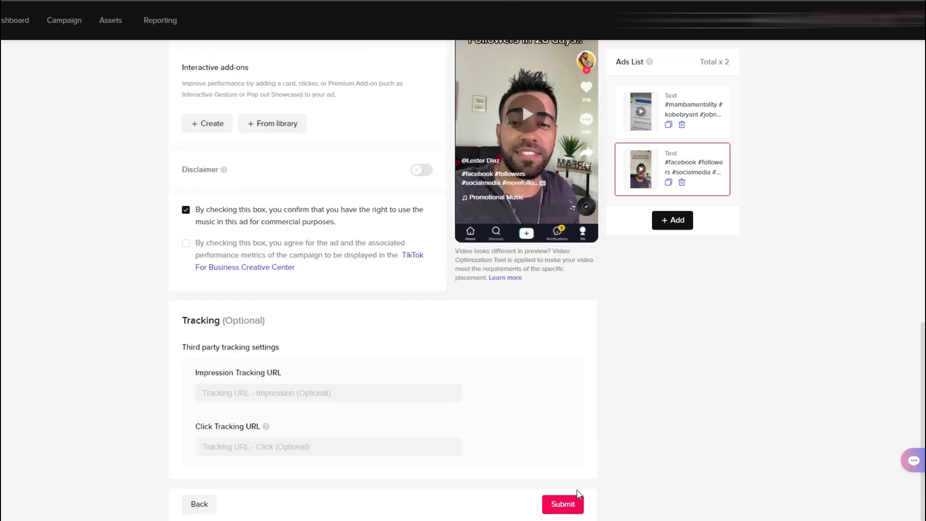
pyautogui.click(552, 505)
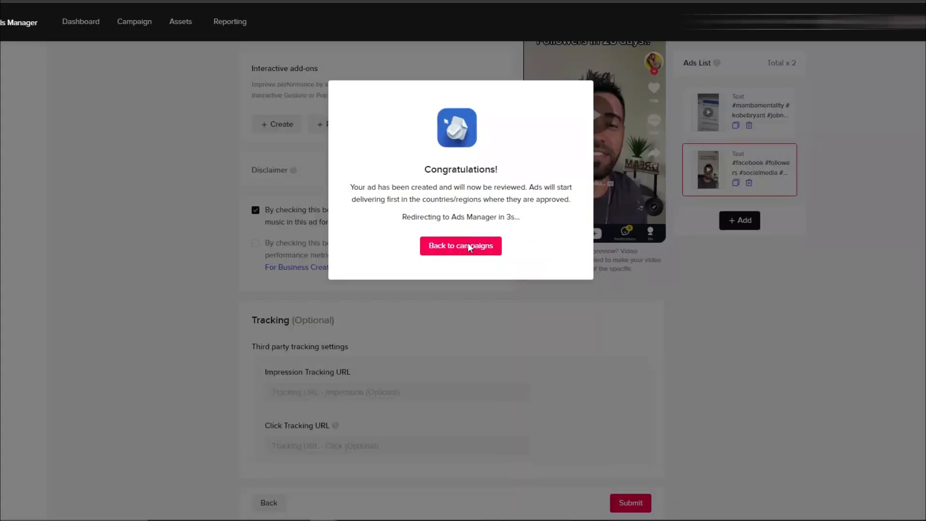
# Return to the campaigns overview and open the list of ads in the selected campaign
pyautogui.click(462, 245)
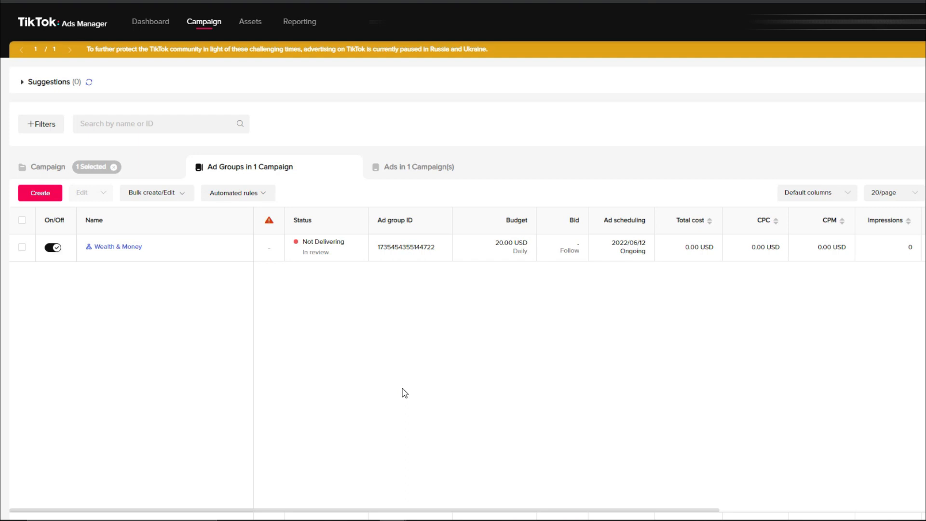
pyautogui.click(408, 177)
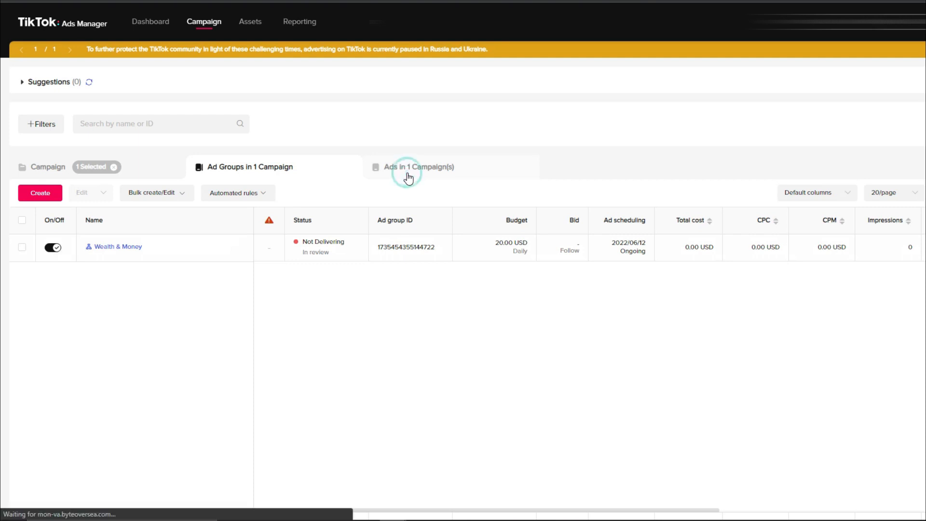